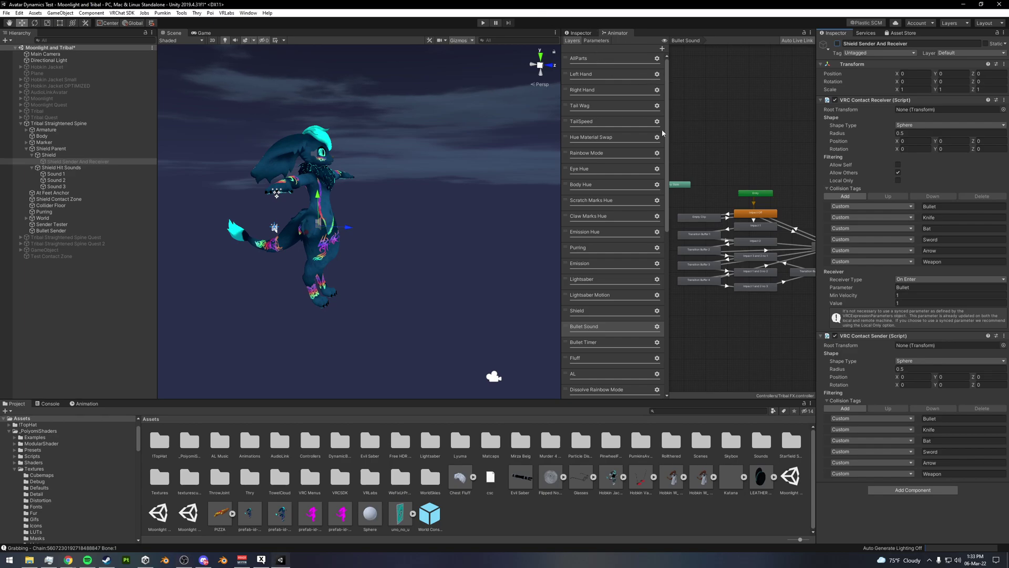
Step: Orbit the Scene view around the avatar
left_click_drag(395, 174, 325, 191, "alt")
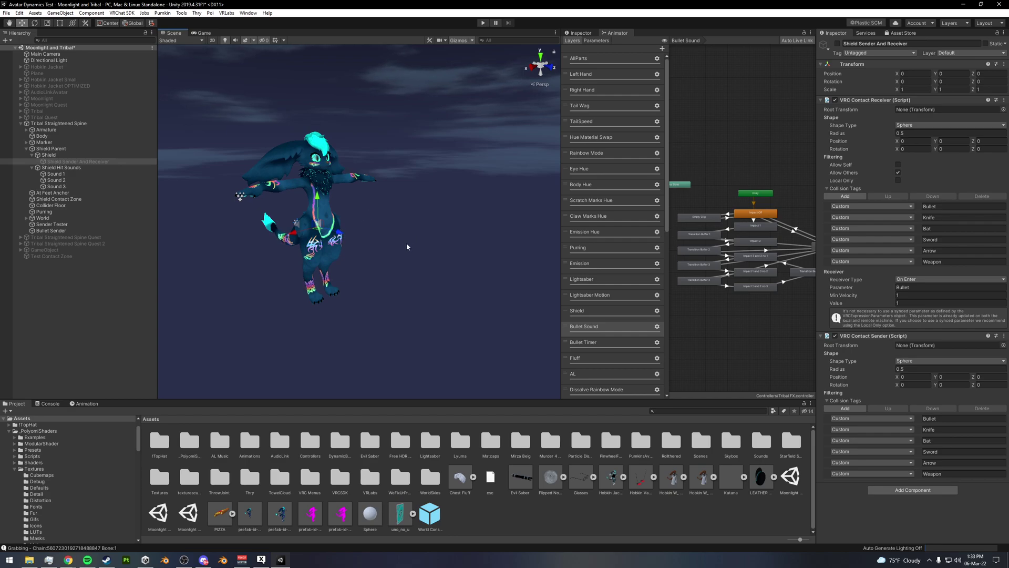
left_click_drag(407, 246, 414, 216, "alt")
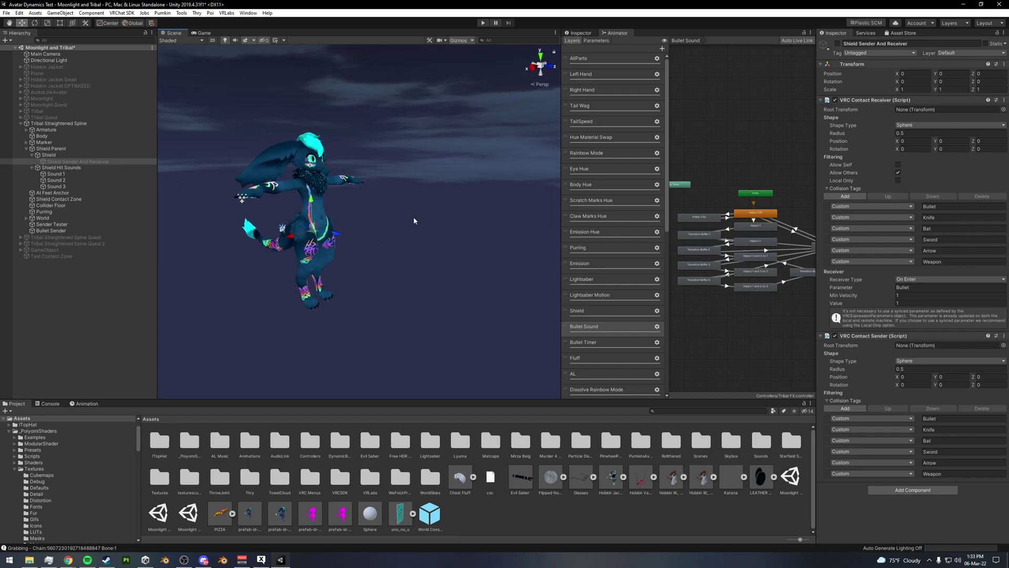
left_click_drag(373, 212, 428, 212, "alt")
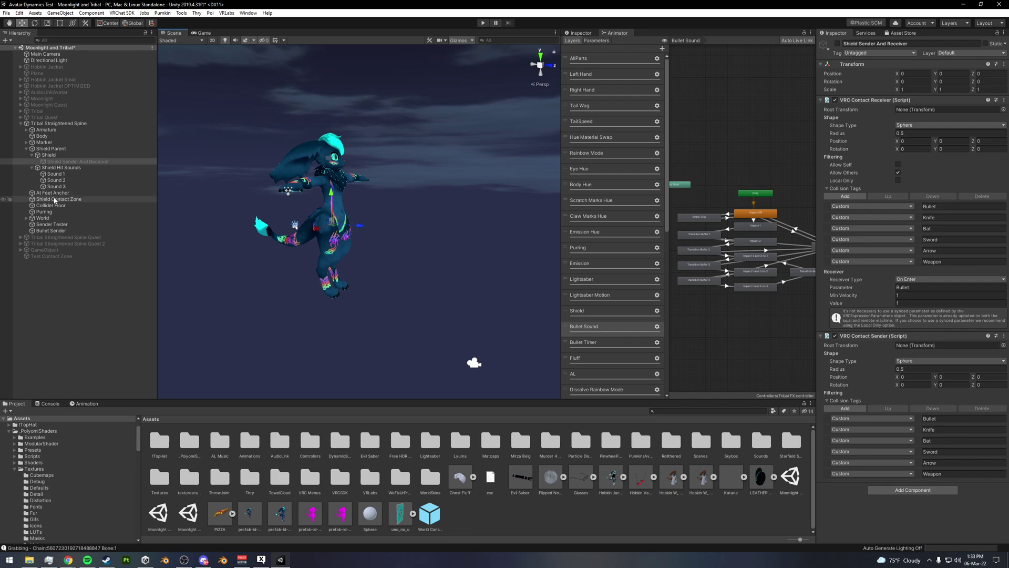
Step: Select Shield Contact Zone and frame its HandR contact sphere, which drives the Shield parameter
left_click(59, 200)
scroll(436, 228, "up", 5)
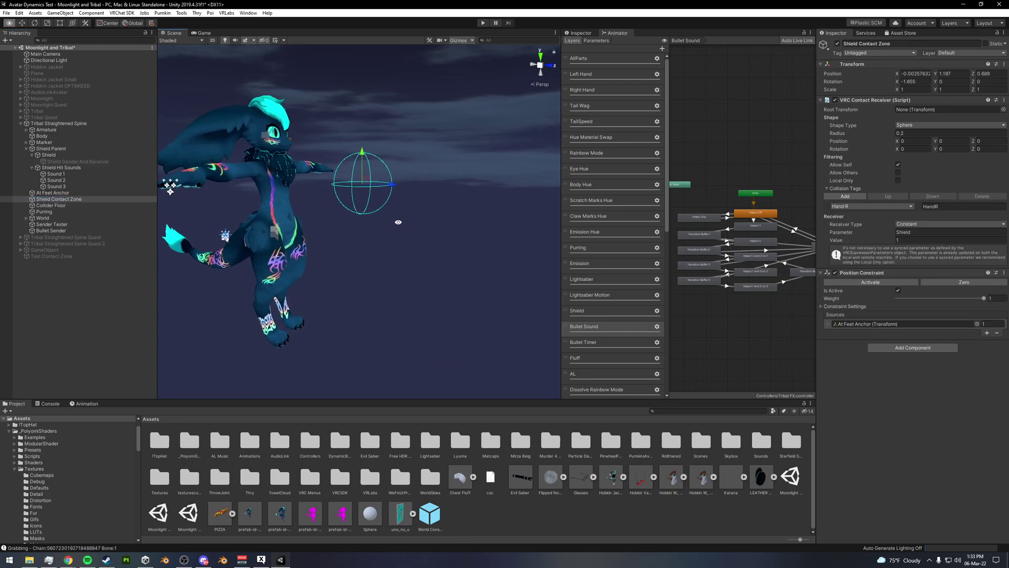
left_click_drag(436, 228, 382, 252, "alt")
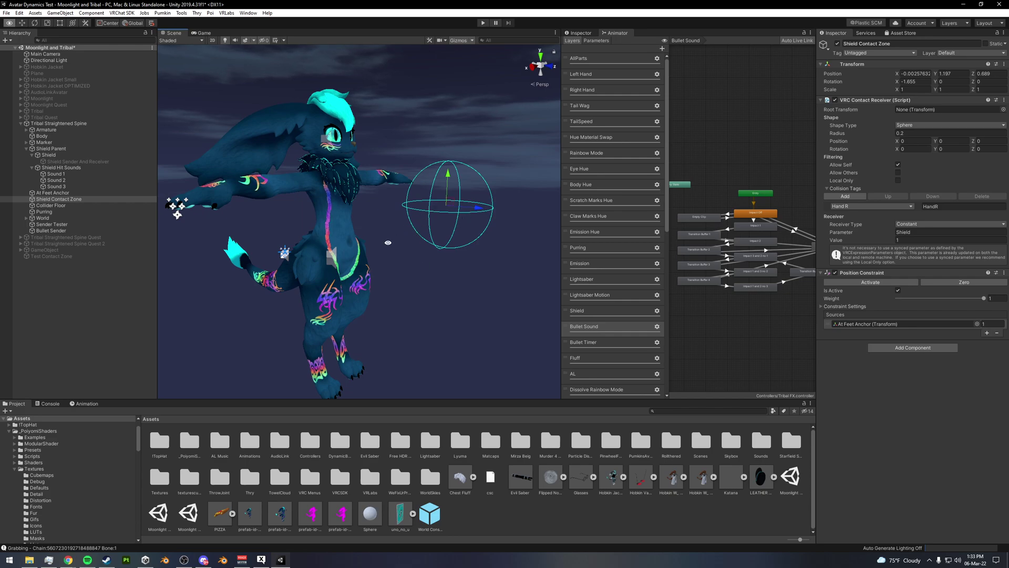
left_click_drag(388, 243, 440, 249, "alt")
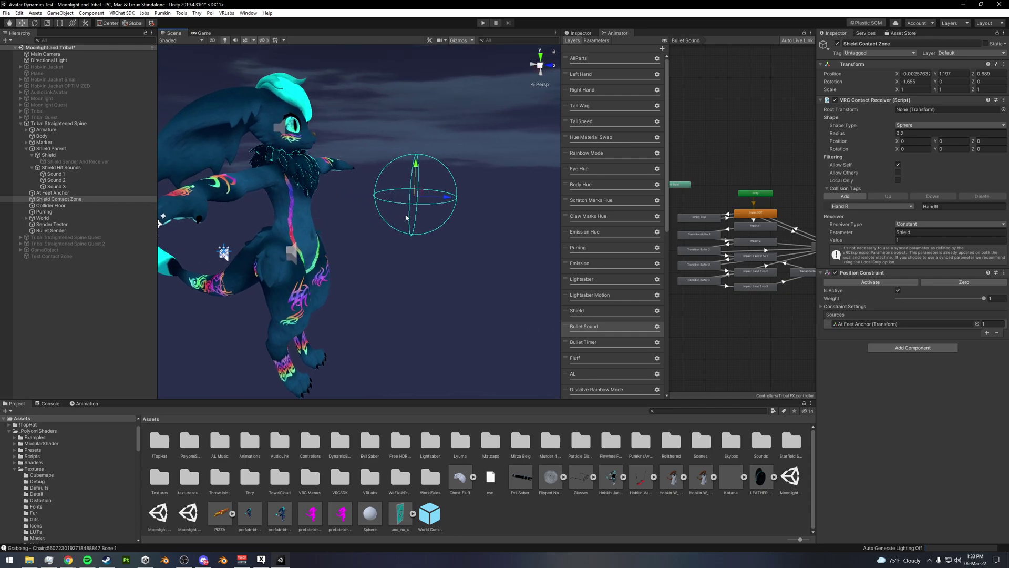
left_click_drag(423, 204, 362, 232, "alt")
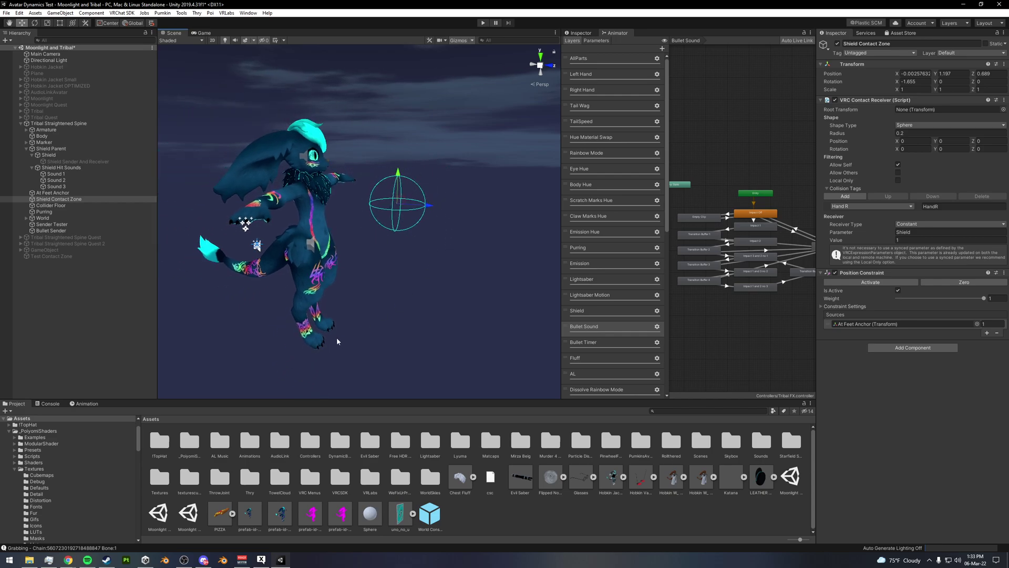
middle_click_drag(337, 341, 450, 232)
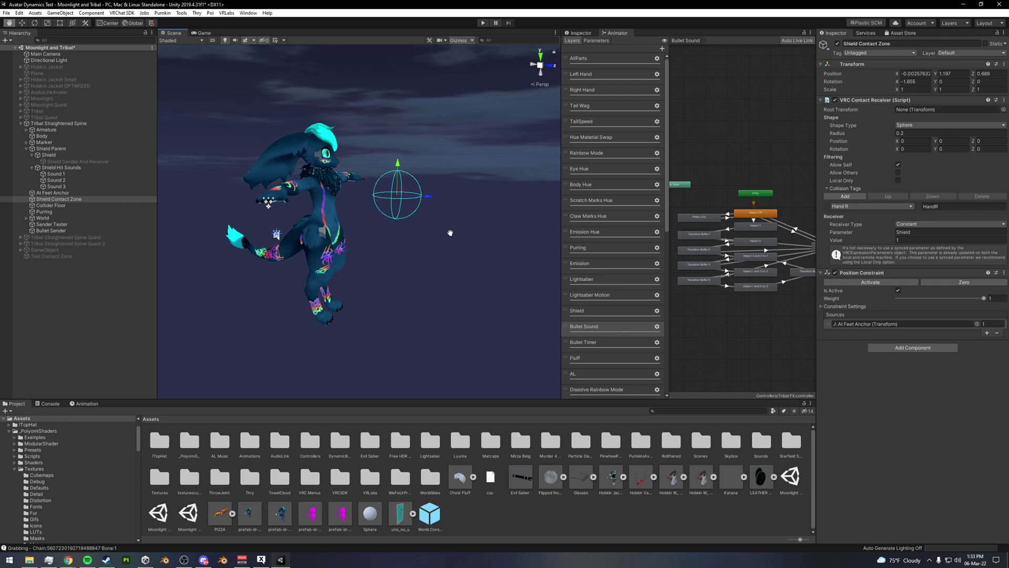
left_click_drag(449, 233, 473, 237, "alt")
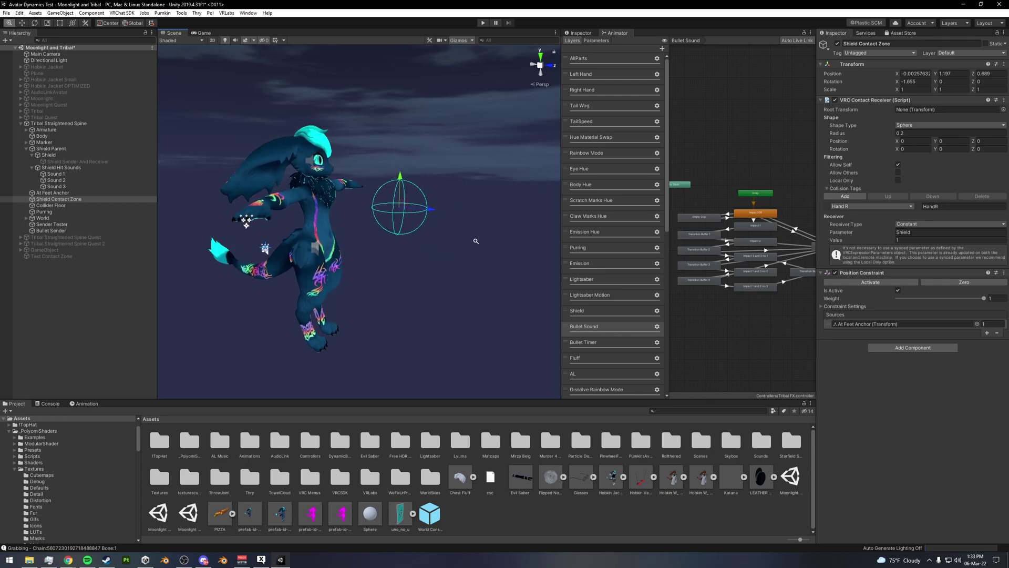
Step: Enter Play mode and select Sender Tester, showing its 0.05-radius HandR contact sender
left_click(481, 24)
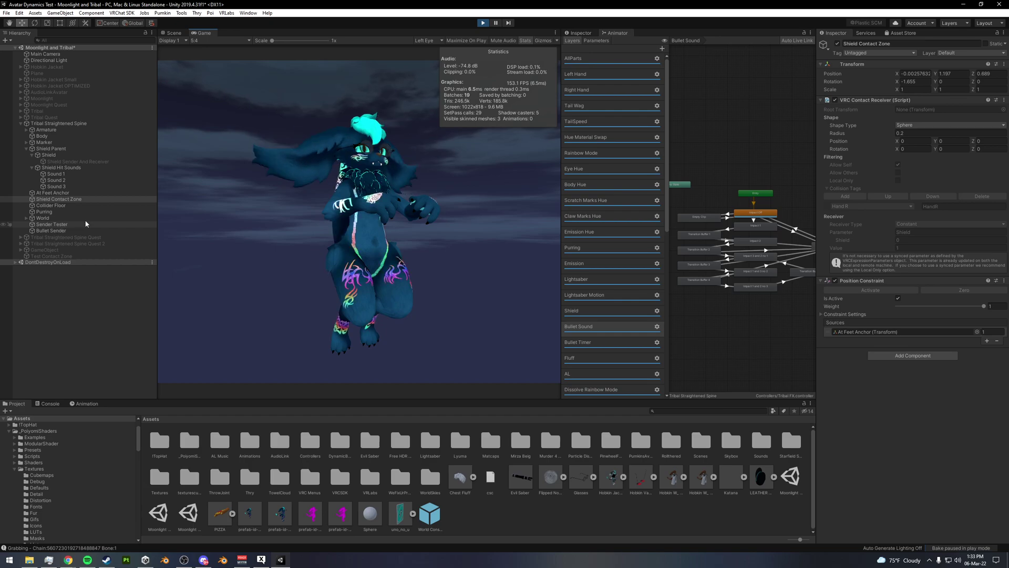
left_click(173, 33)
left_click_drag(338, 115, 448, 170, "alt")
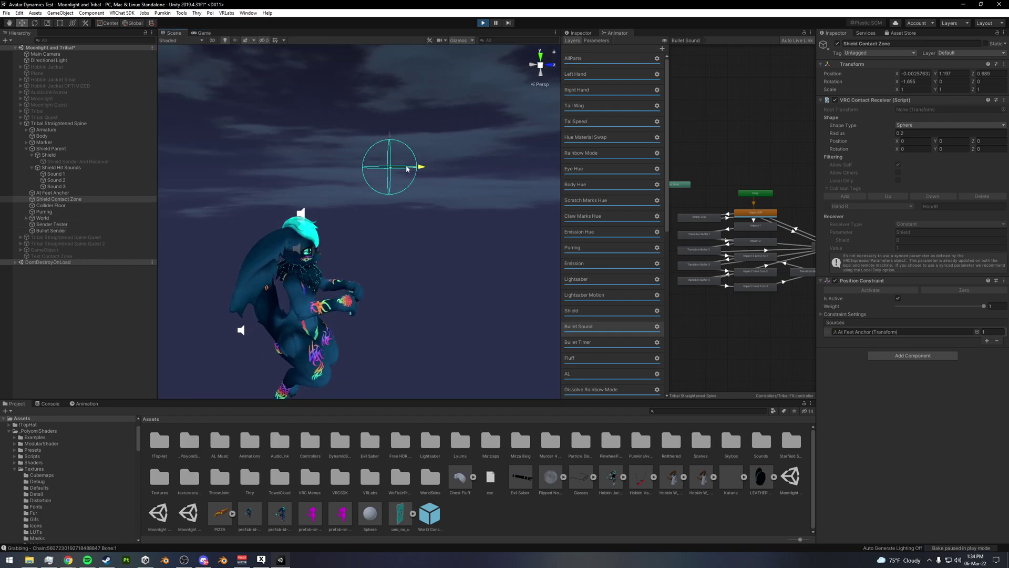
left_click(82, 225)
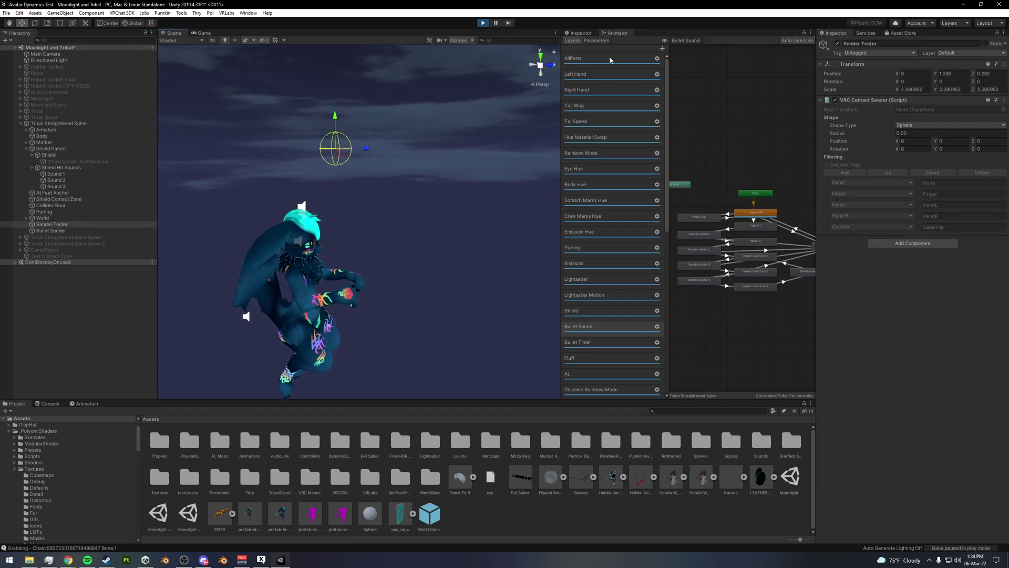
Step: Set GestureRight to 2 and move Sender Tester into the contact zone to raise the hex shield
left_click(596, 40)
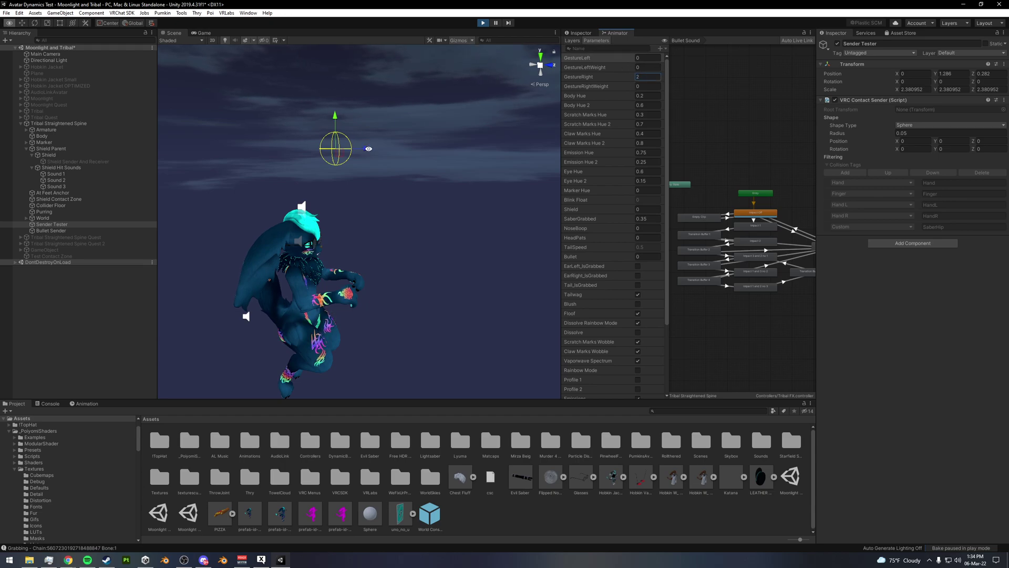
right_click_drag(368, 149, 337, 161)
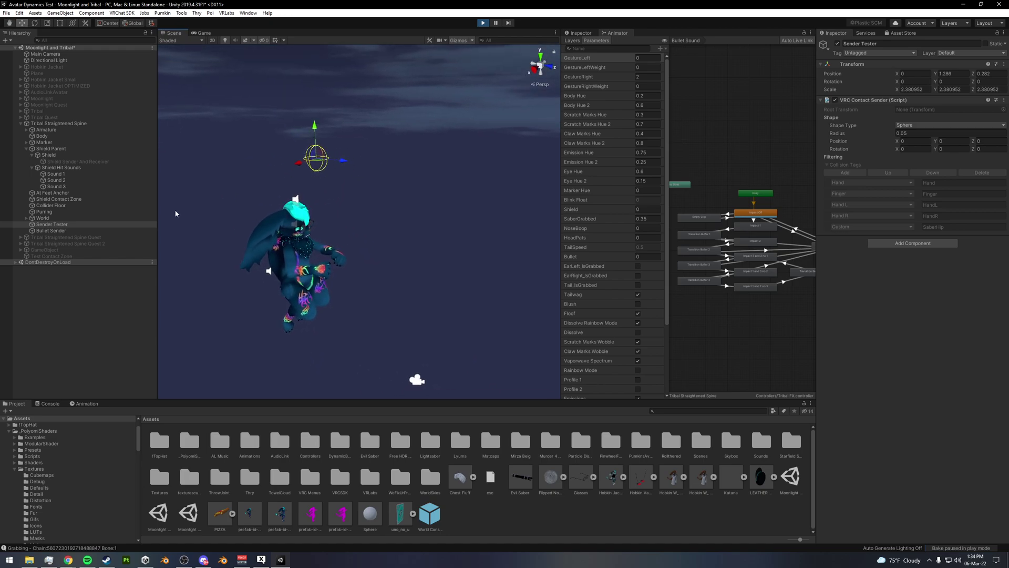
left_click(55, 199)
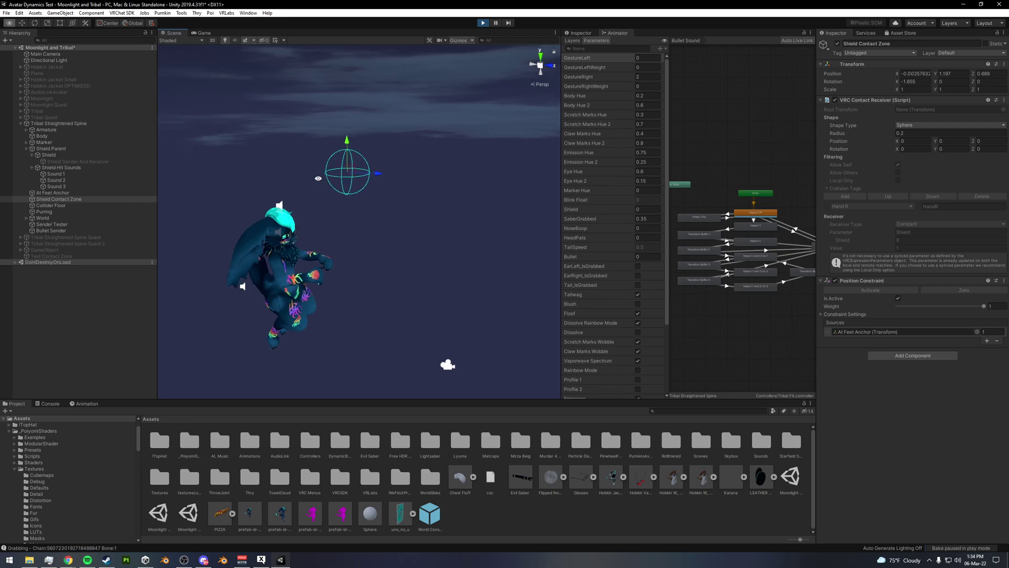
left_click(51, 224)
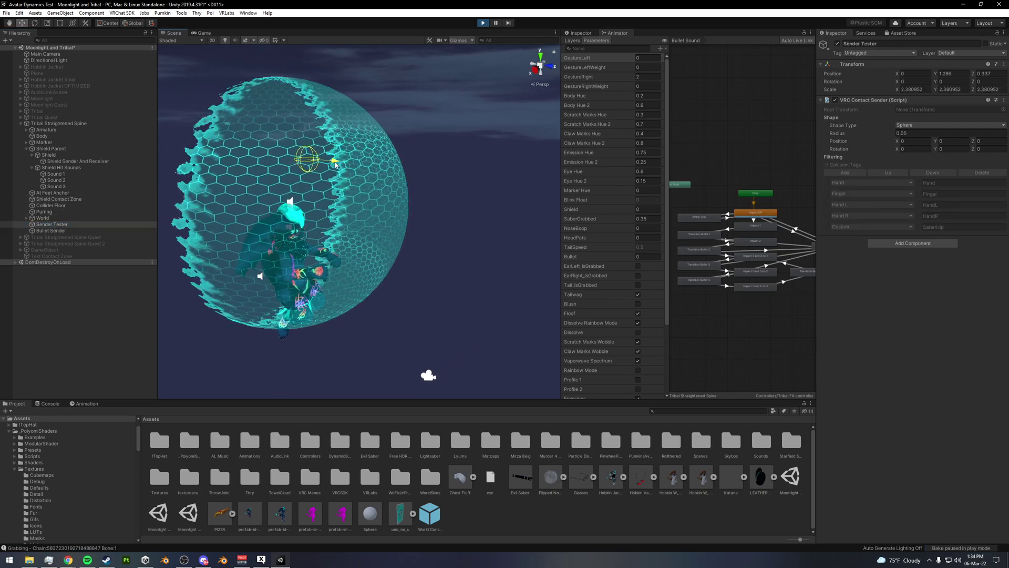
right_click_drag(307, 164, 308, 162)
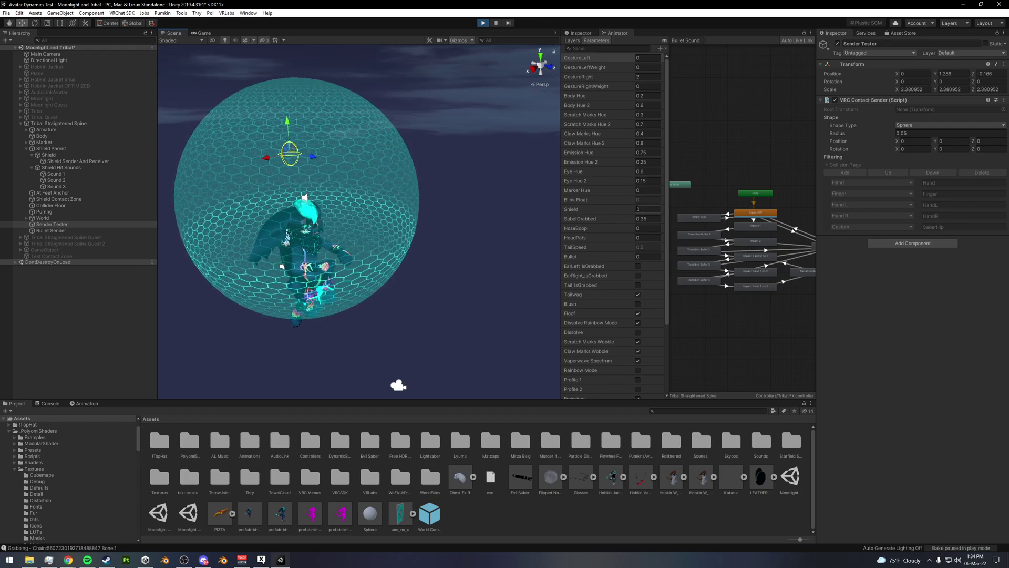
left_click(573, 41)
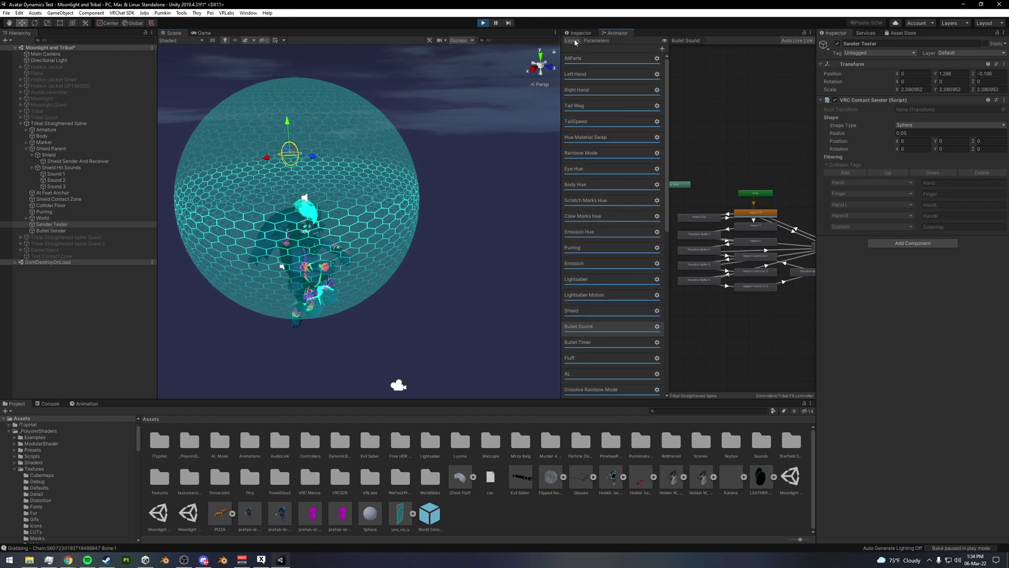
Step: View the Shield layer's zoomed-out state graph, then select the 0.5-radius Bullet Sender
left_click(578, 310)
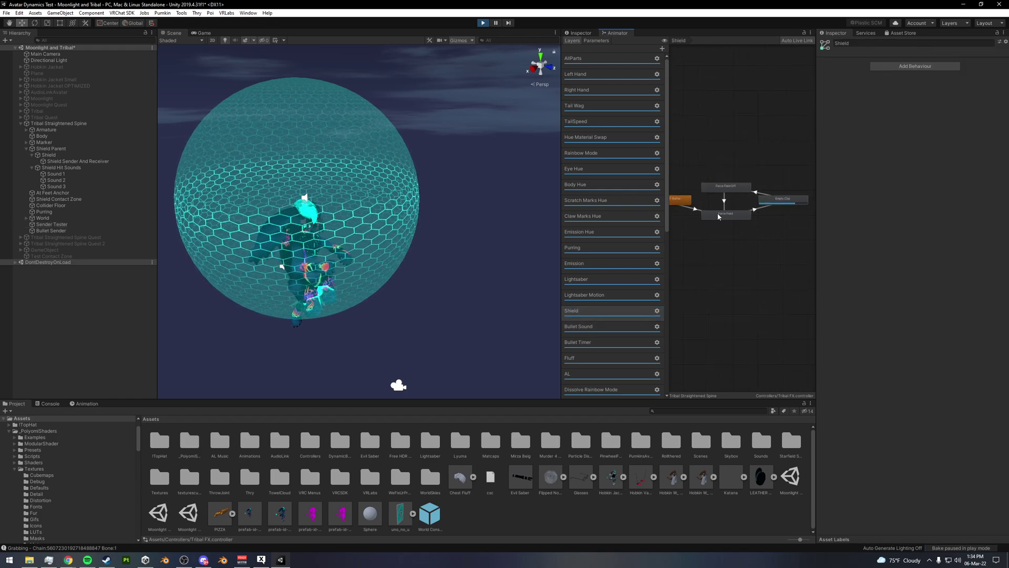
scroll(719, 216, "down", 2)
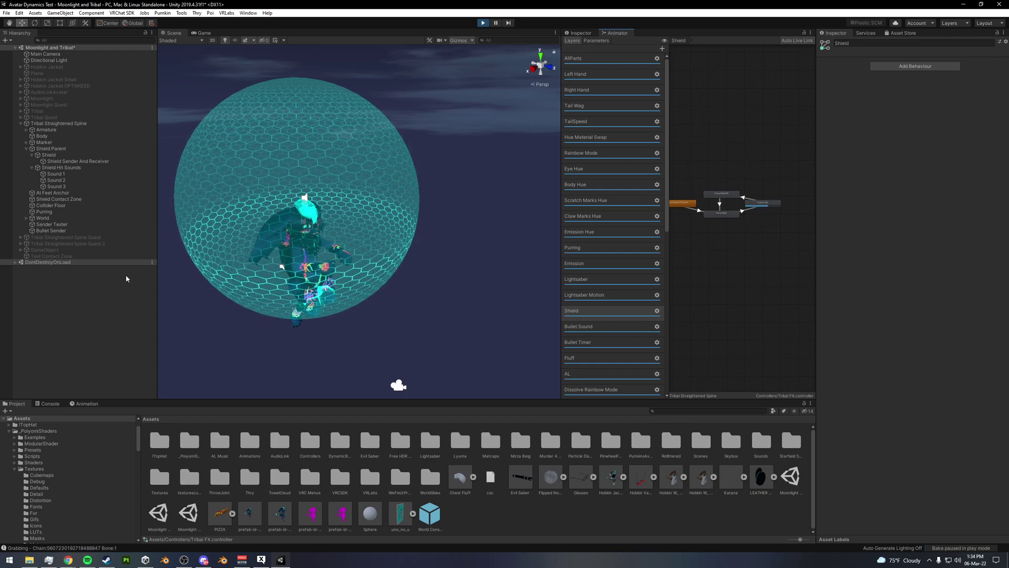
left_click(57, 231)
right_click_drag(389, 226, 354, 152)
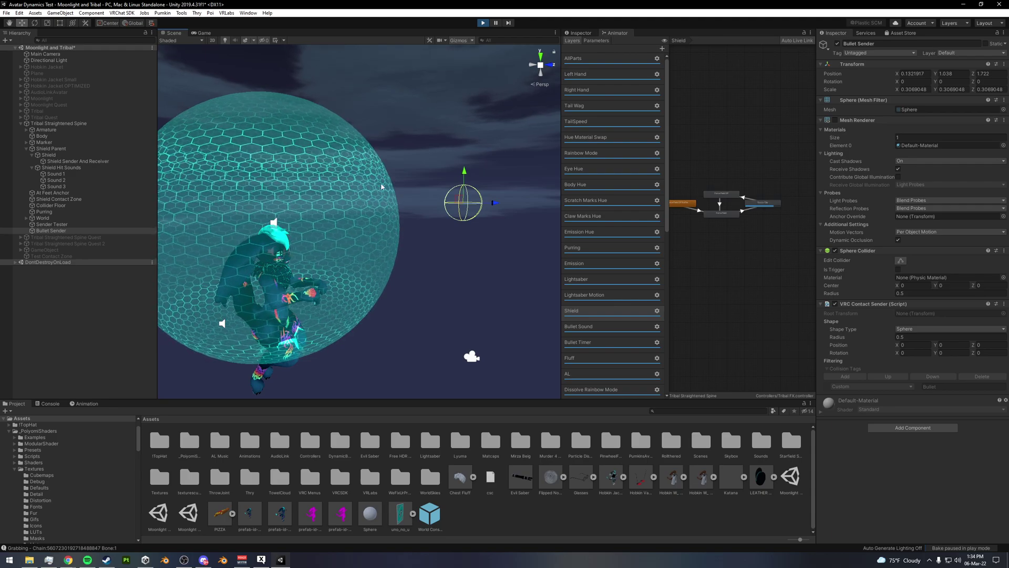
Step: Enable Bullet Sender's Mesh Renderer and open the Bullet Sound layer's state graph
mouse_move(397, 227)
right_mouse_down()
mouse_move(338, 181)
mouse_move(436, 176)
mouse_move(421, 169)
mouse_move(462, 153)
mouse_move(508, 184)
right_mouse_up()
left_click(834, 119)
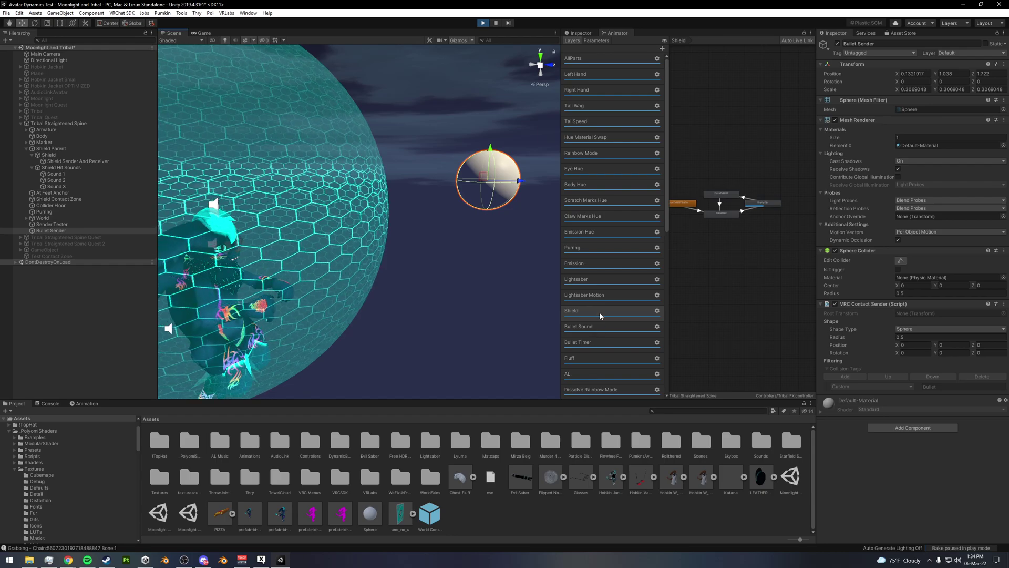
left_click(608, 326)
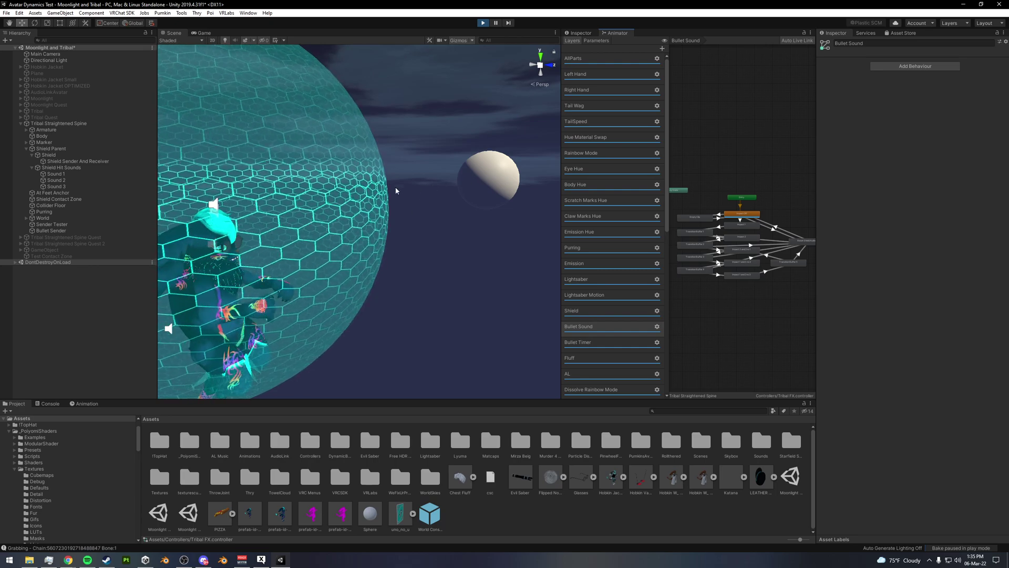
Step: Check the Impact 1 transition, slide Bullet Sender toward the shield, and select Shield Sender And Receiver
key("alt")
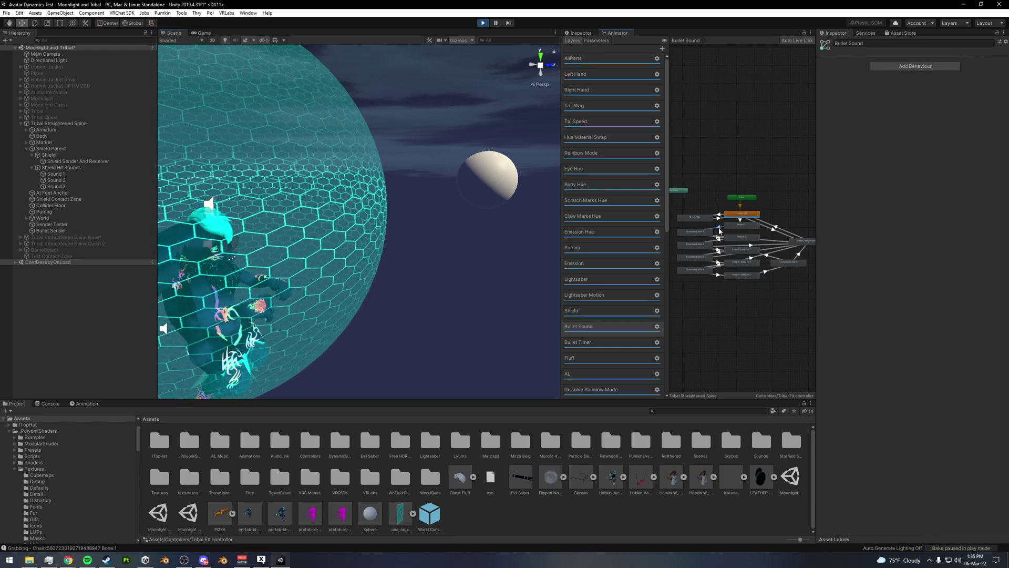
left_click(718, 227)
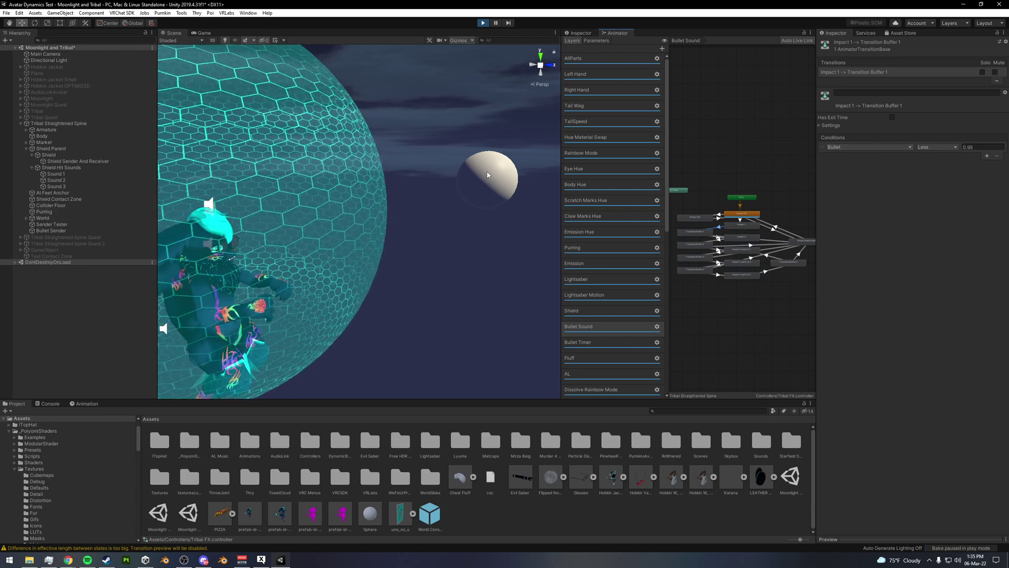
left_click(55, 231)
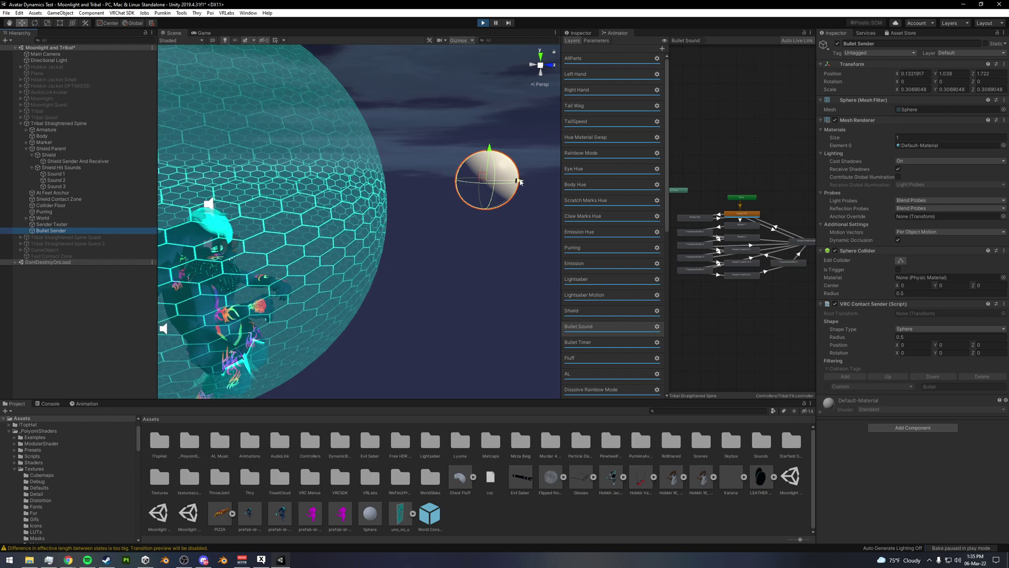
left_click_drag(503, 182, 469, 193)
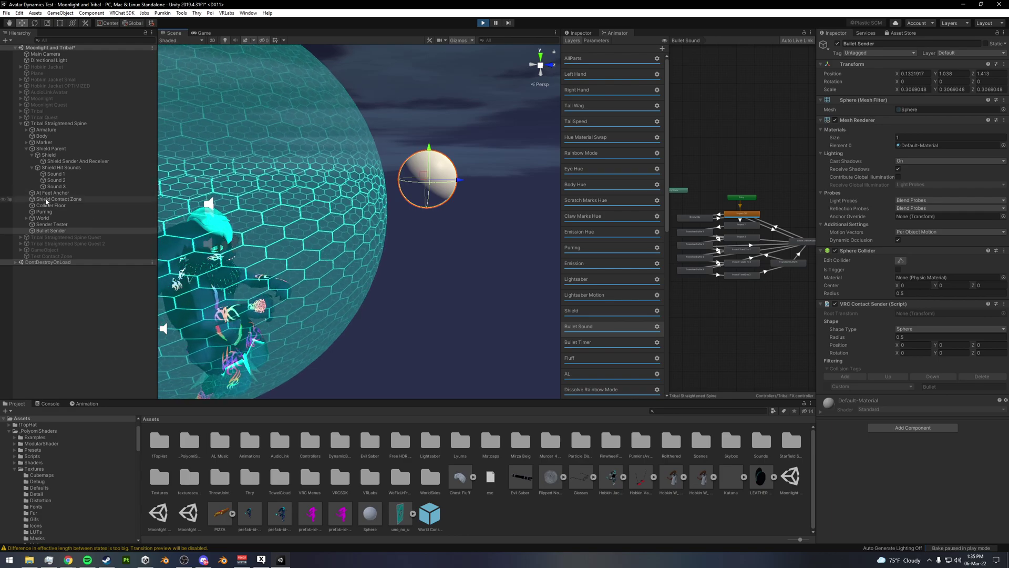
left_click(62, 162)
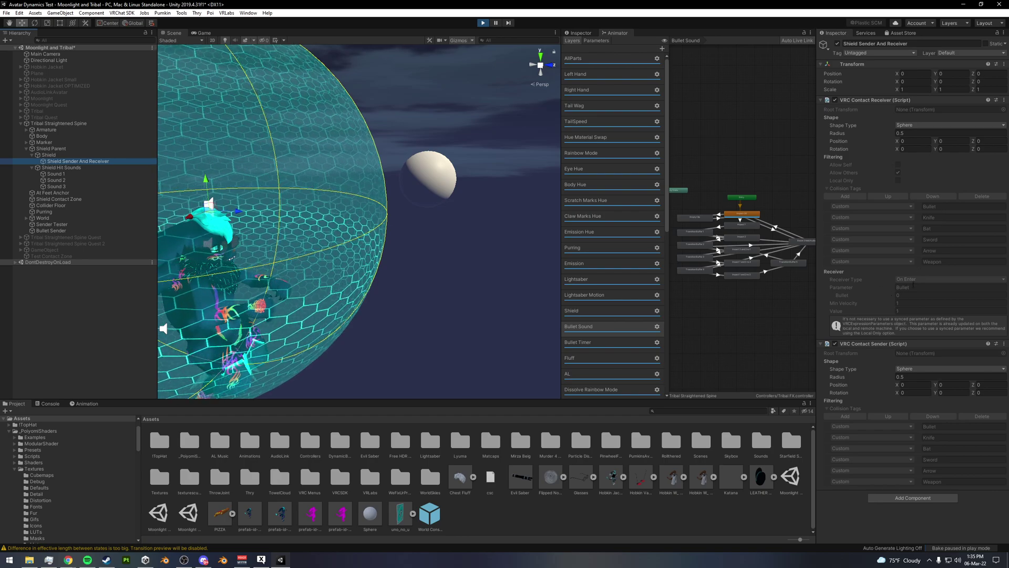
Step: Review the Bullet Sound impact states and transitions and their Bullet 0.95 conditions
left_click(596, 41)
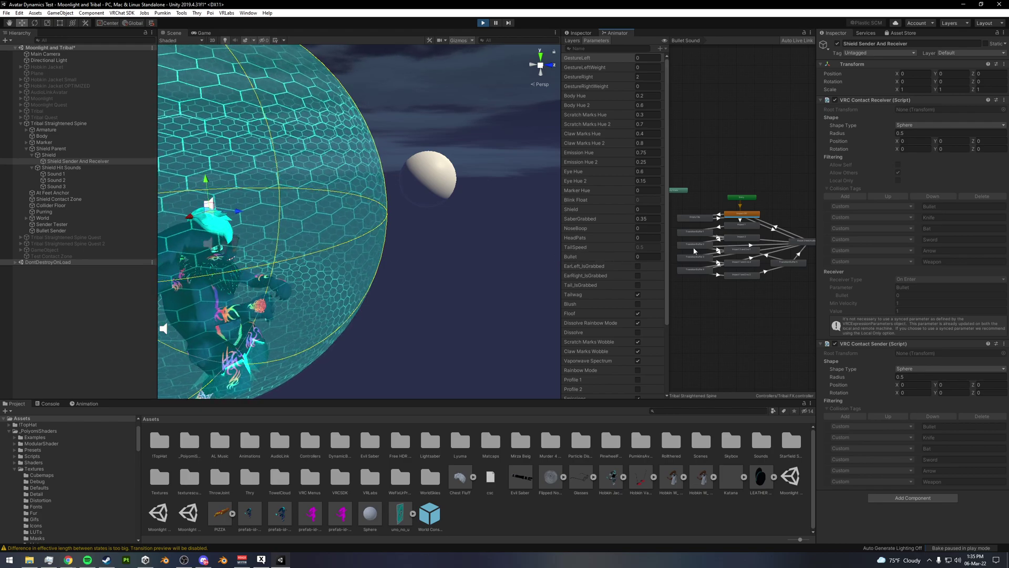
left_click(719, 231)
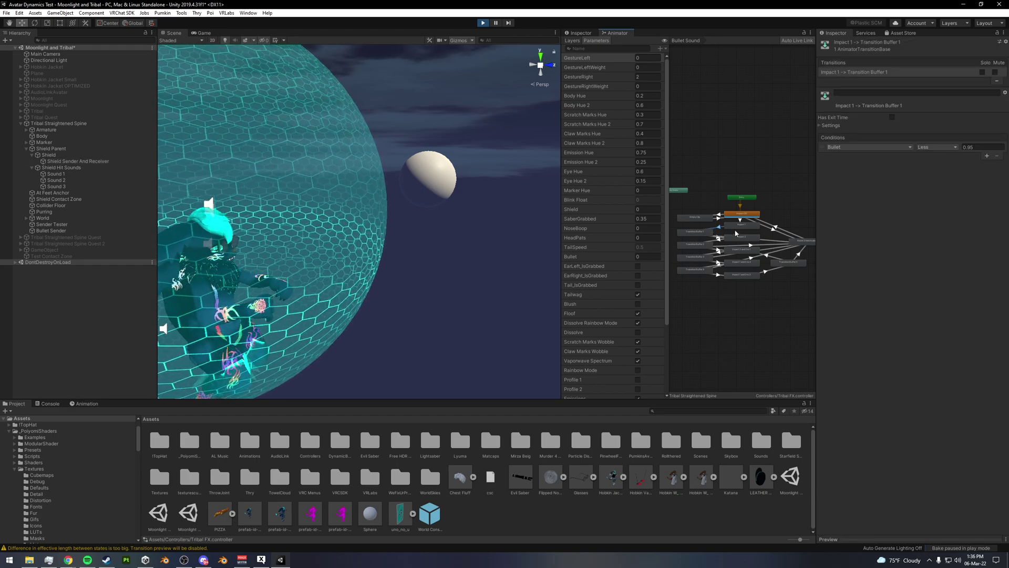
left_click(741, 221)
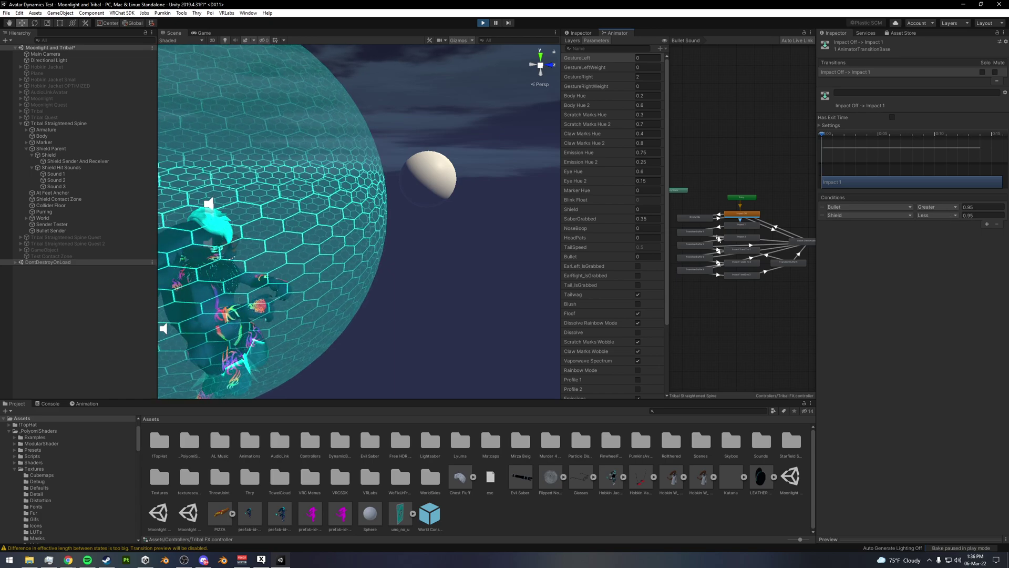
left_click(731, 227)
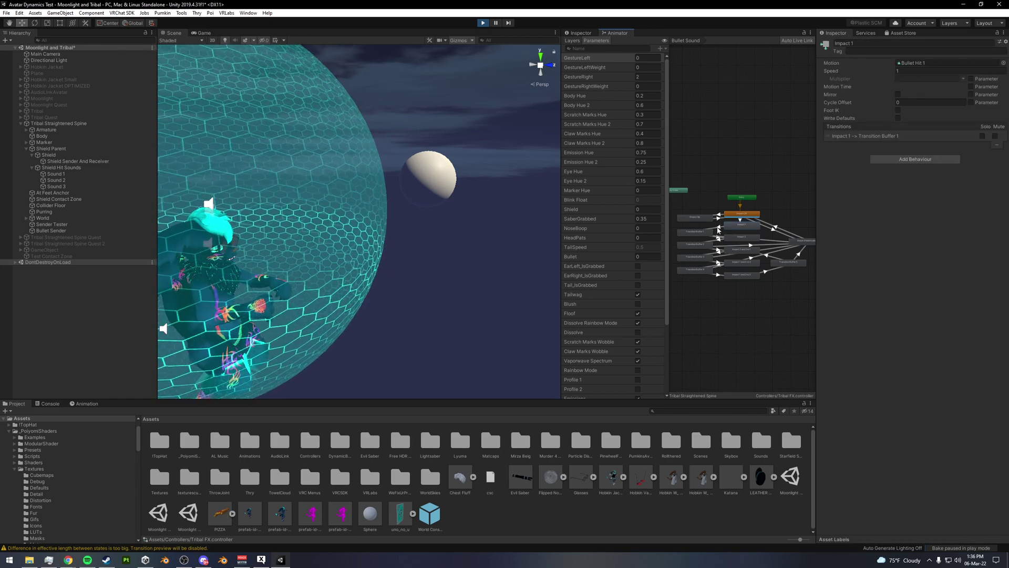
left_click(719, 227)
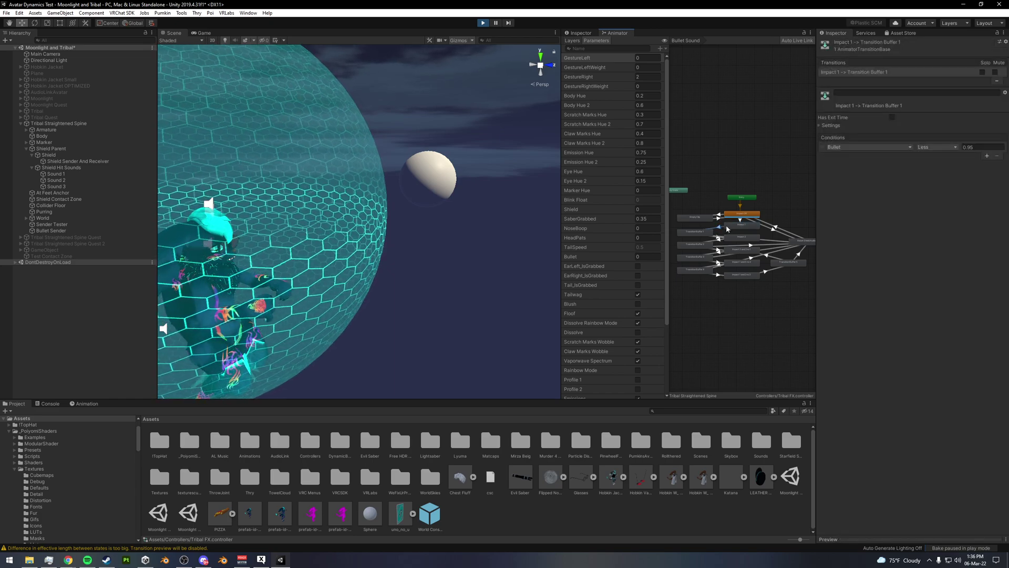
left_click(700, 238)
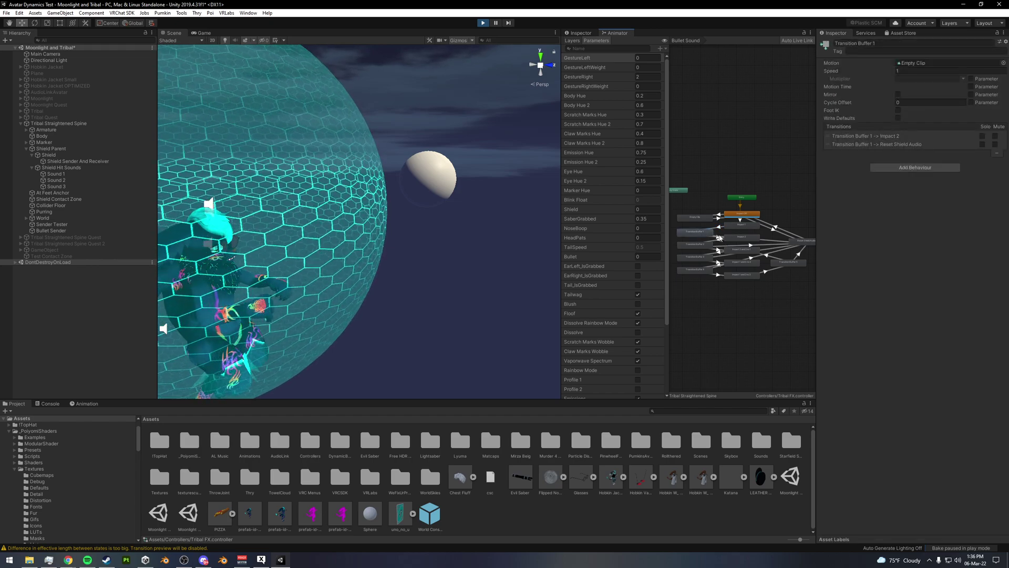
left_click(718, 238)
left_click(719, 239)
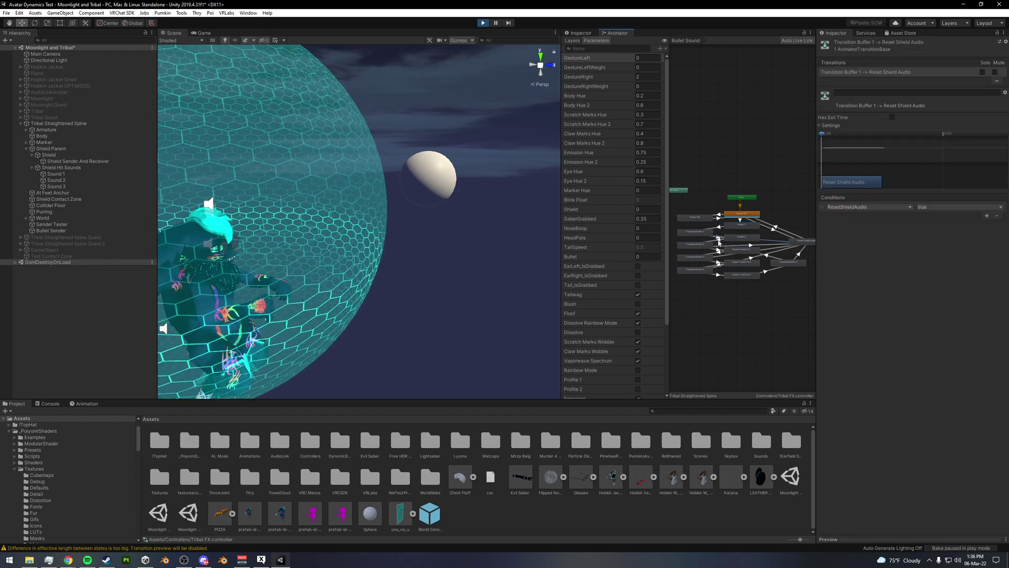
left_click(719, 242)
scroll(746, 234, "up", 3)
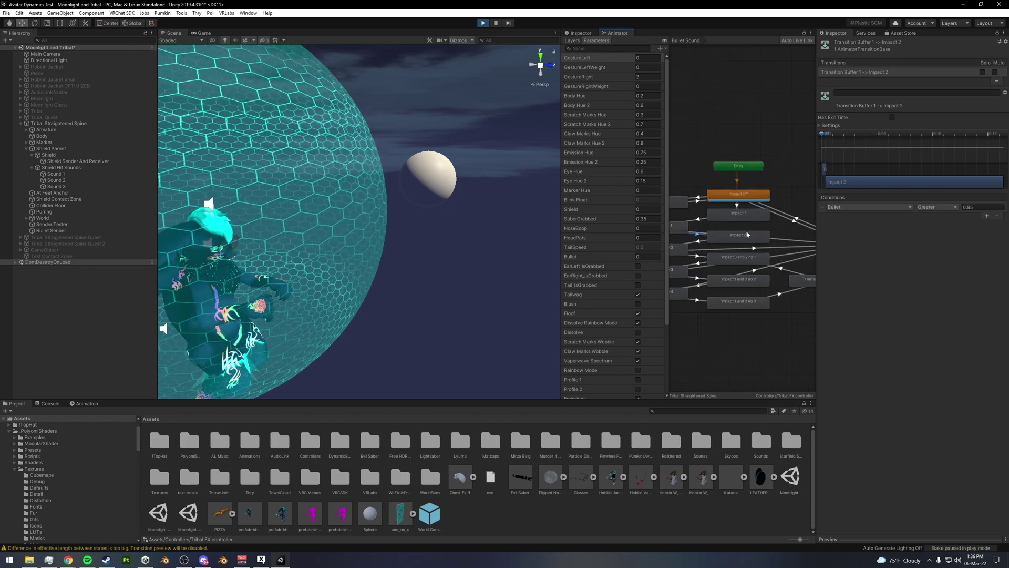
scroll(736, 223, "down", 5)
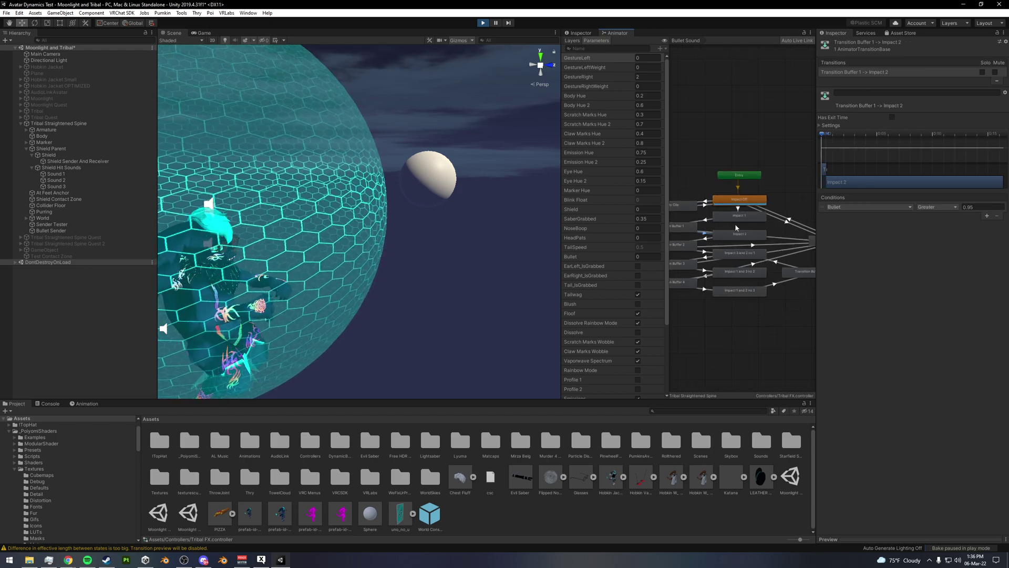
Step: Push Bullet Sender repeatedly into the shield bubble, leaving it at Z 1.443
left_click(51, 231)
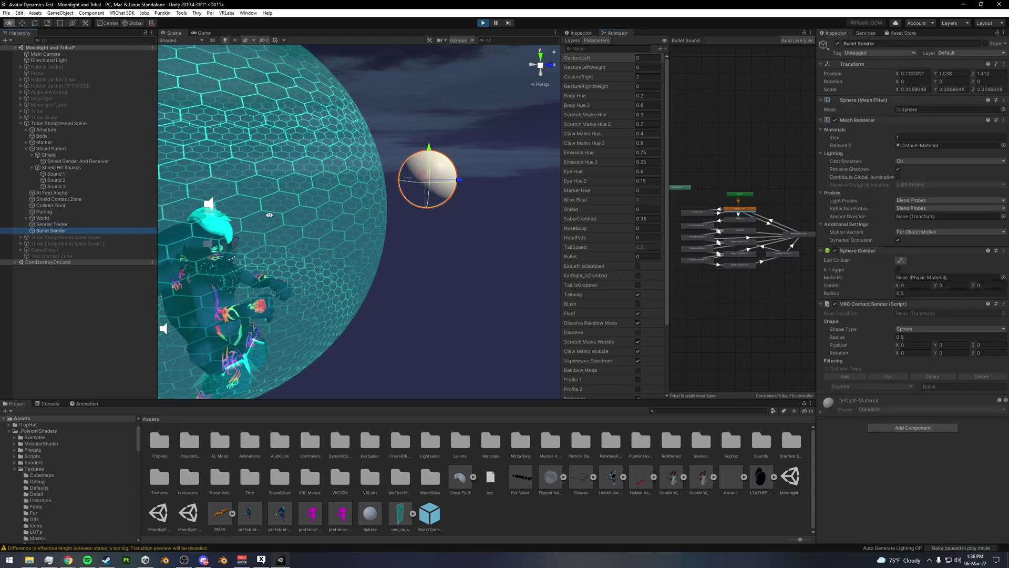
mouse_move(458, 181)
left_mouse_down()
mouse_move(424, 188)
mouse_move(500, 192)
mouse_move(398, 202)
mouse_move(471, 196)
mouse_move(463, 200)
left_mouse_up()
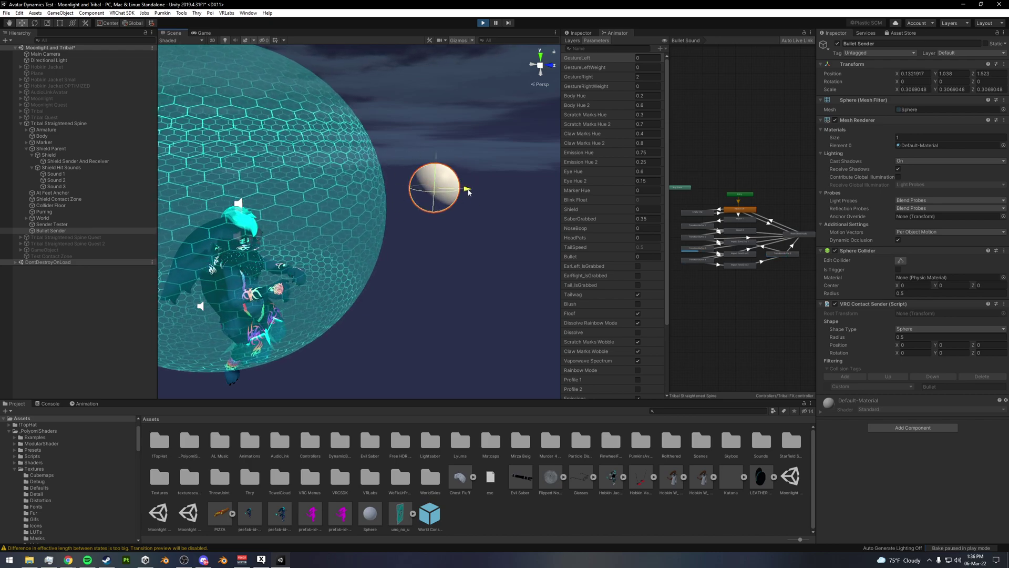
left_click_drag(468, 192, 489, 185)
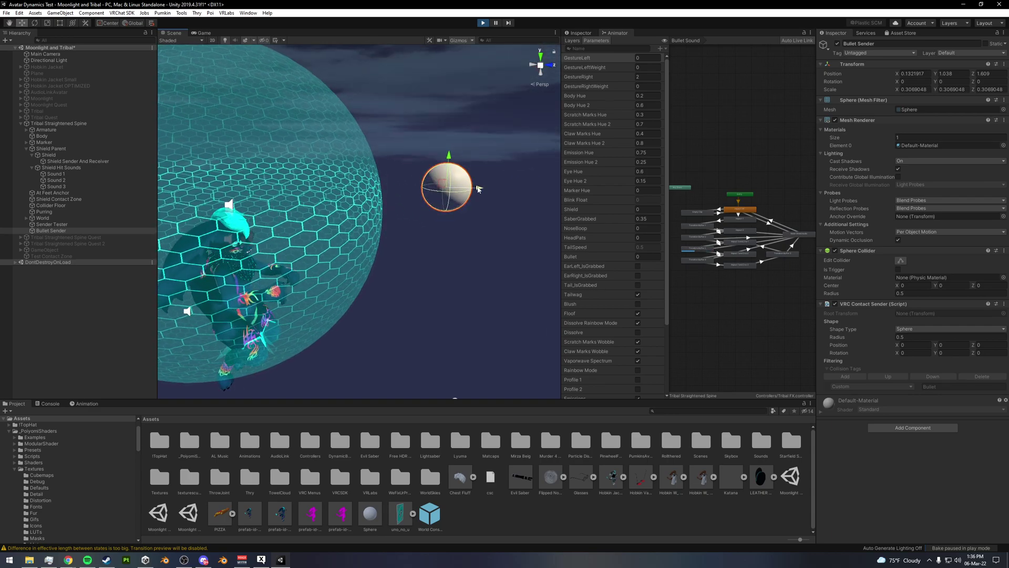
mouse_move(478, 188)
left_mouse_down()
mouse_move(406, 182)
mouse_move(468, 185)
left_mouse_up()
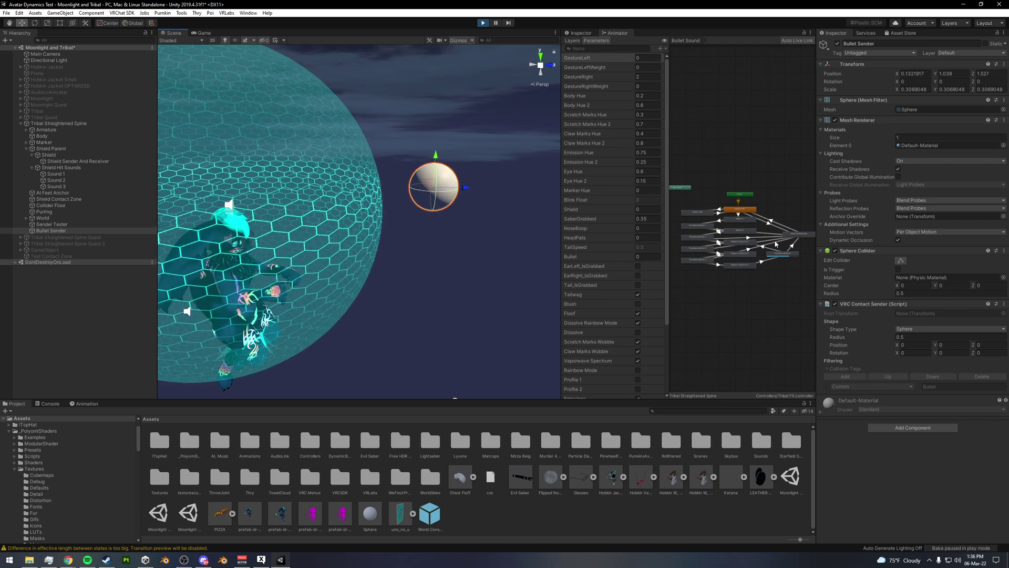
mouse_move(471, 185)
left_mouse_down()
mouse_move(460, 191)
mouse_move(484, 190)
mouse_move(439, 181)
mouse_move(467, 187)
left_mouse_up()
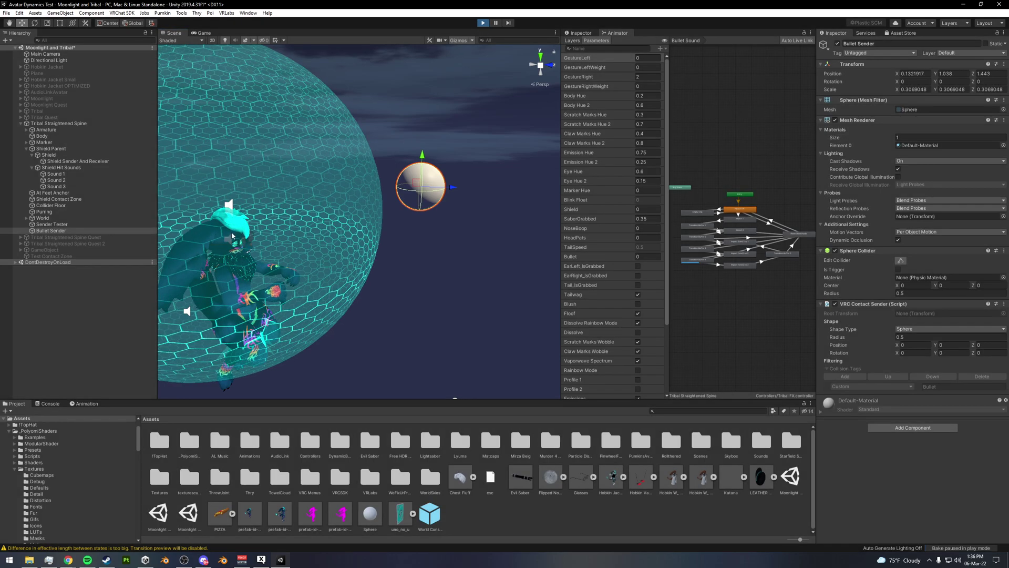
Step: Stop Play mode, select Sender Tester, and frame it near the avatar
key("ctrl+p")
left_click(68, 223)
right_click_drag(263, 211, 232, 207)
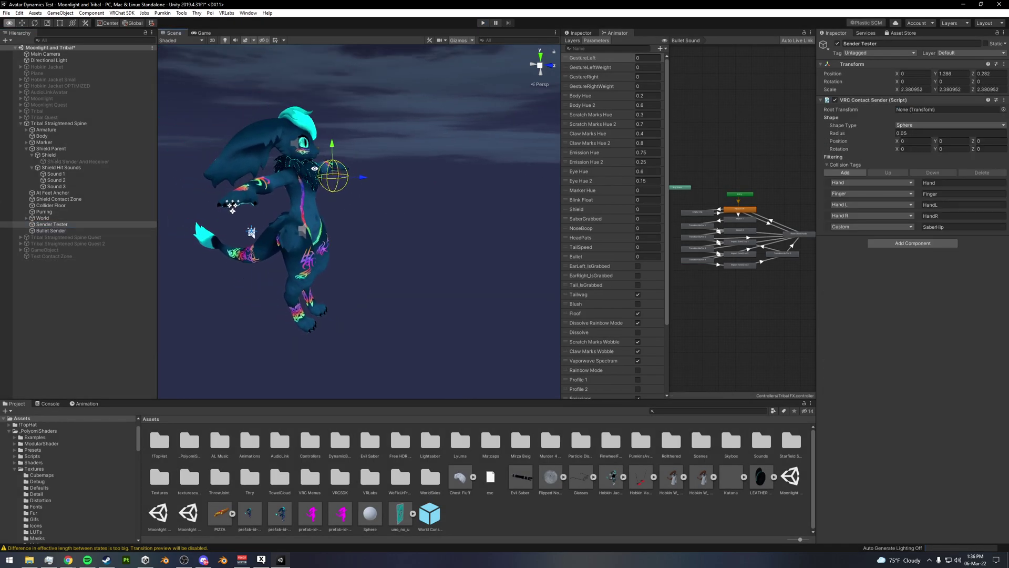
right_click_drag(314, 168, 387, 205)
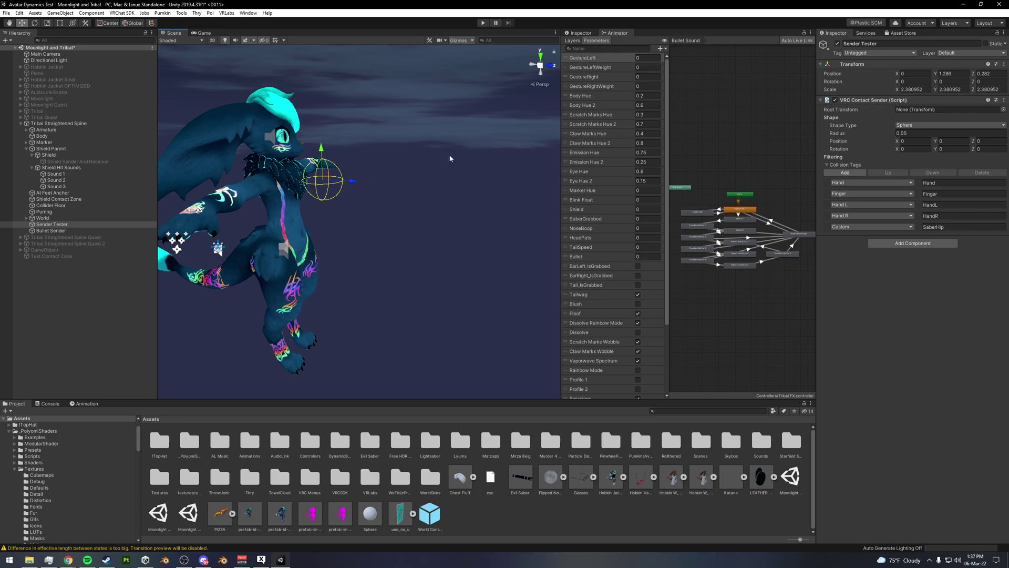
Step: In Play mode, set GestureRight to 2 and move the tester to check the shield, then stop
left_click(482, 23)
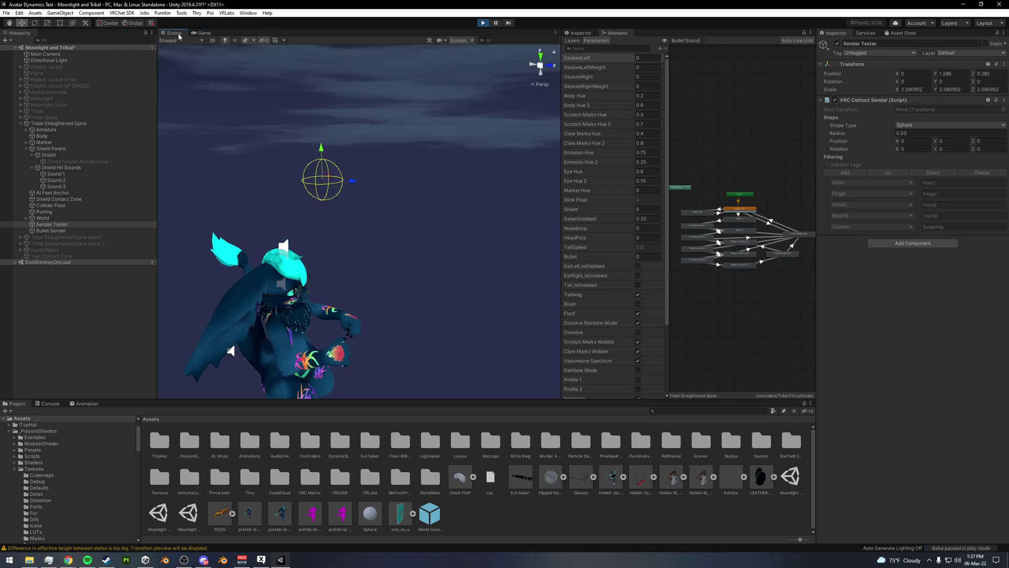
left_click(647, 77)
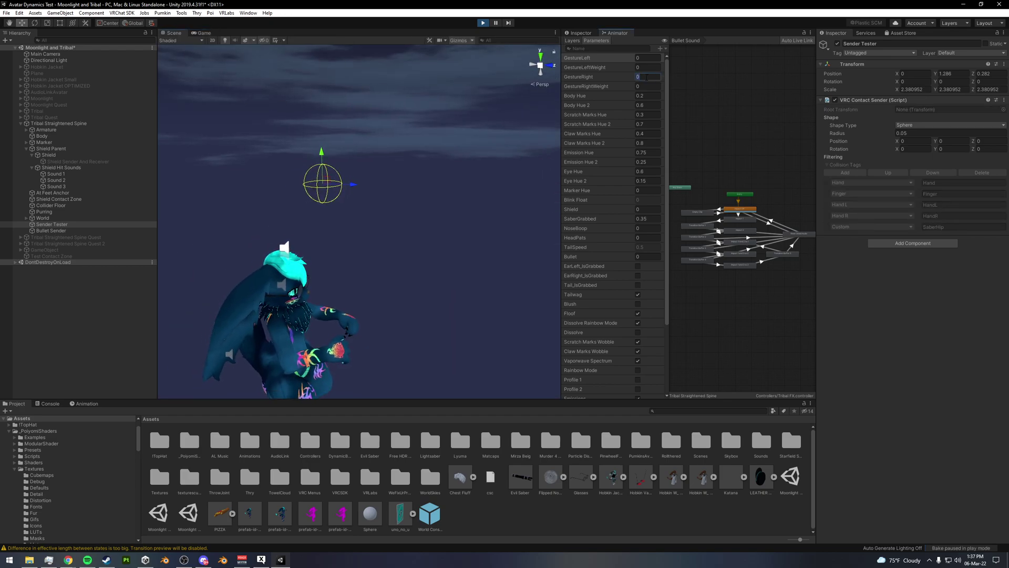
mouse_move(352, 184)
left_mouse_down()
mouse_move(383, 180)
mouse_move(293, 189)
mouse_move(360, 161)
mouse_move(350, 165)
mouse_move(406, 178)
mouse_move(354, 176)
left_mouse_up()
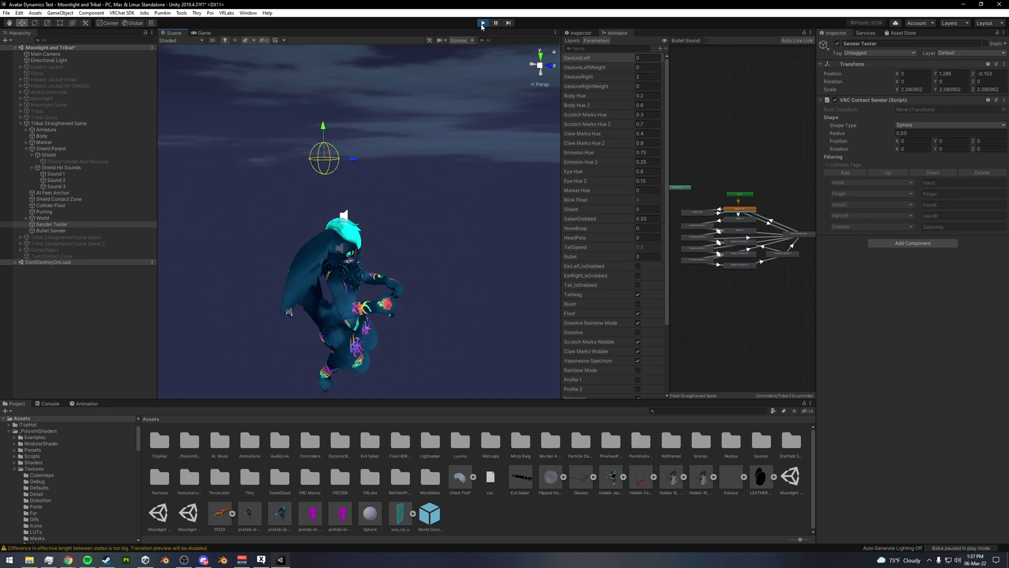
key("ctrl+p")
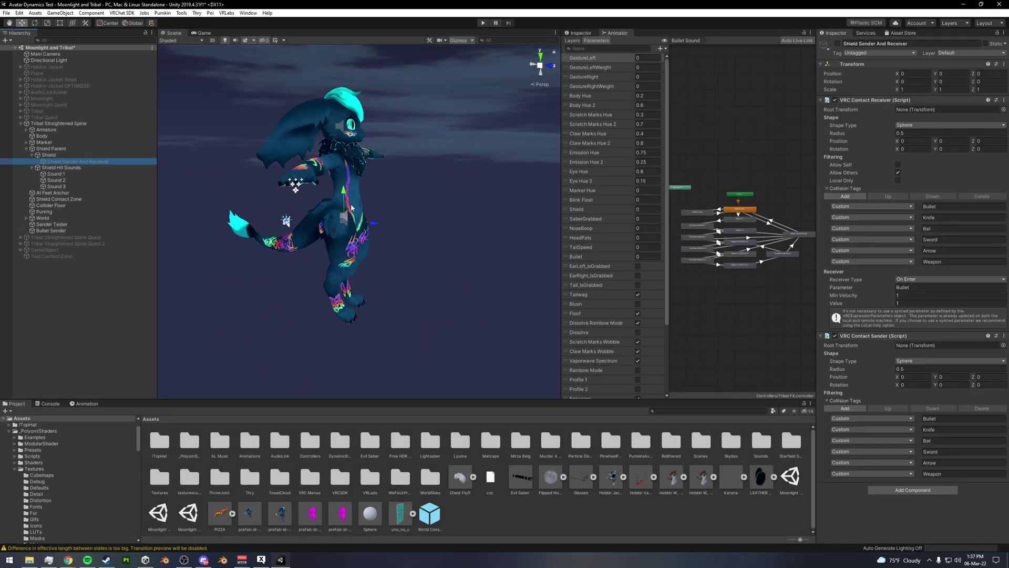
Step: Re-enable Shield Sender And Receiver and review its sender's Bat collision tag
left_click_drag(396, 194, 371, 210, "alt")
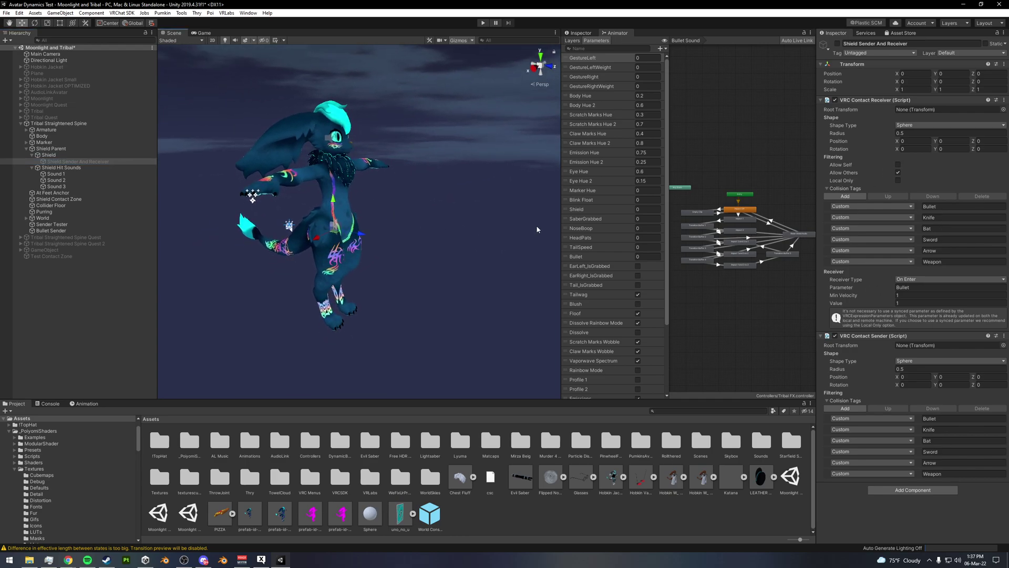
left_click_drag(455, 171, 483, 185, "alt")
key("alt+shift+a")
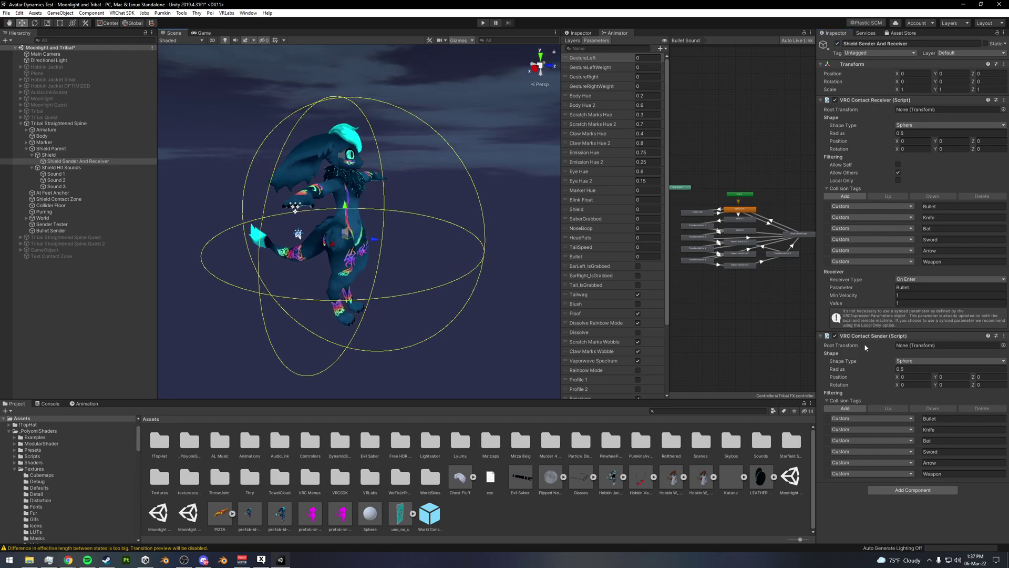
mouse_move(439, 263)
left_mouse_down("alt")
mouse_move(451, 252)
mouse_move(428, 244)
mouse_move(462, 248)
mouse_move(434, 247)
left_mouse_up("alt")
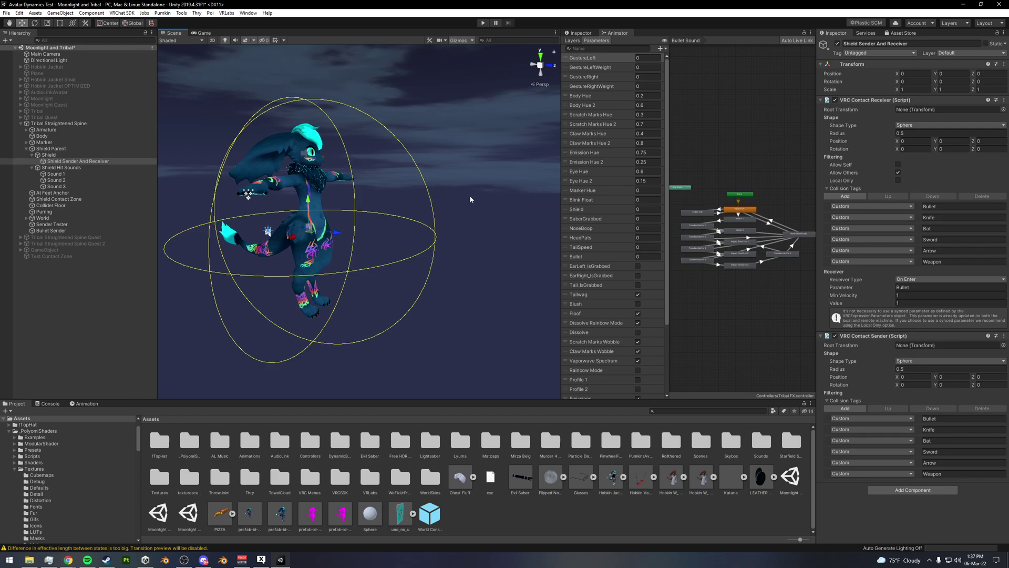
left_click_drag(471, 199, 463, 204, "alt")
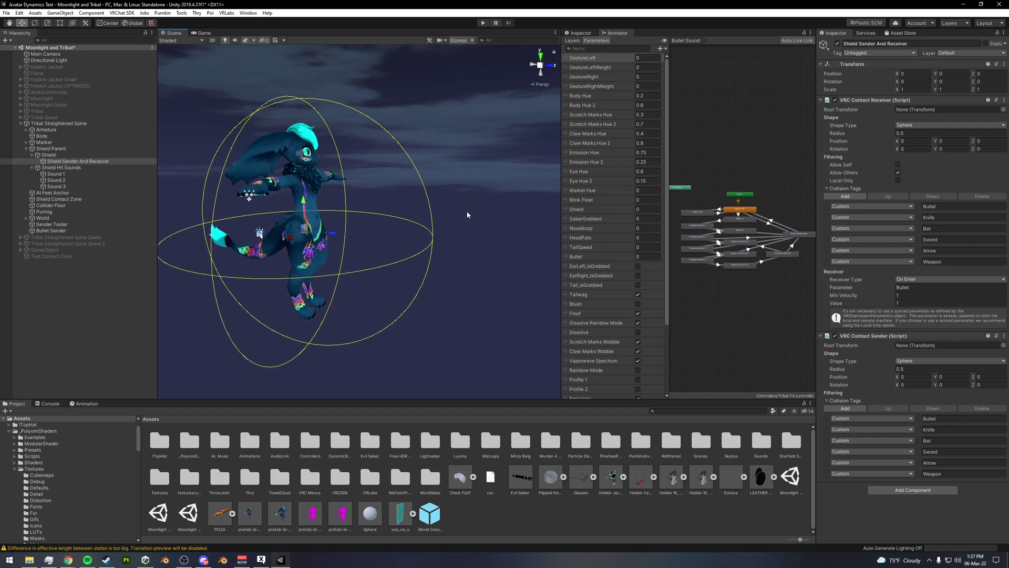
left_click(924, 441)
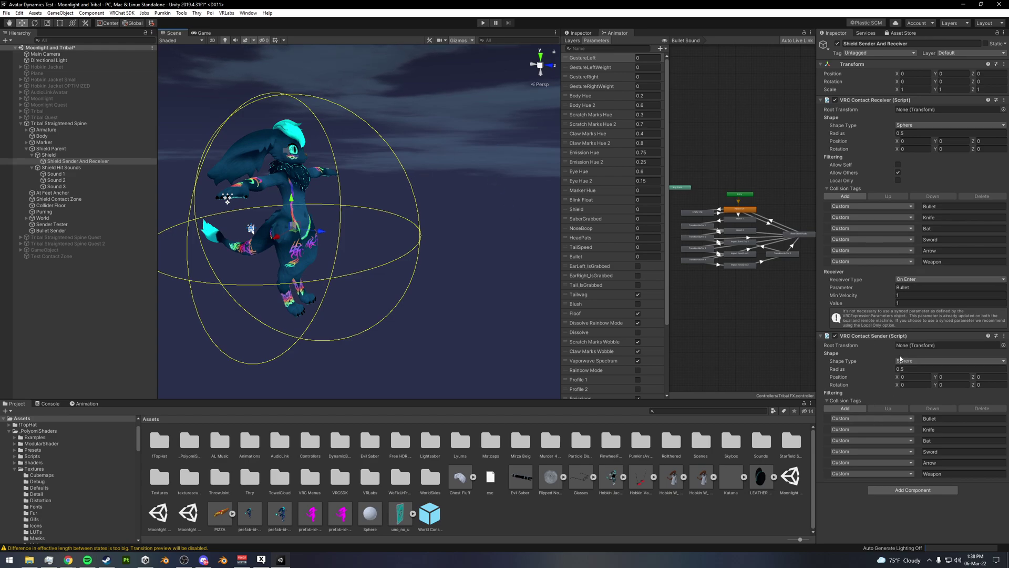
Step: Deactivate Shield Sender And Receiver so its contact spheres disappear
key("alt")
left_click_drag(419, 235, 386, 220, "alt")
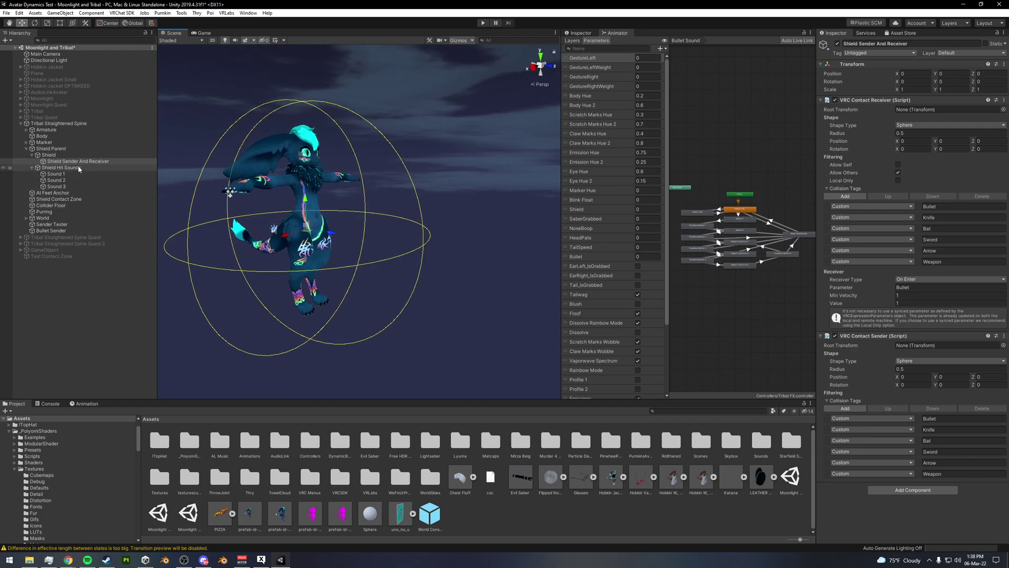
left_click(839, 46)
mouse_move(462, 181)
left_mouse_down("alt")
mouse_move(396, 180)
mouse_move(462, 194)
left_mouse_up("alt")
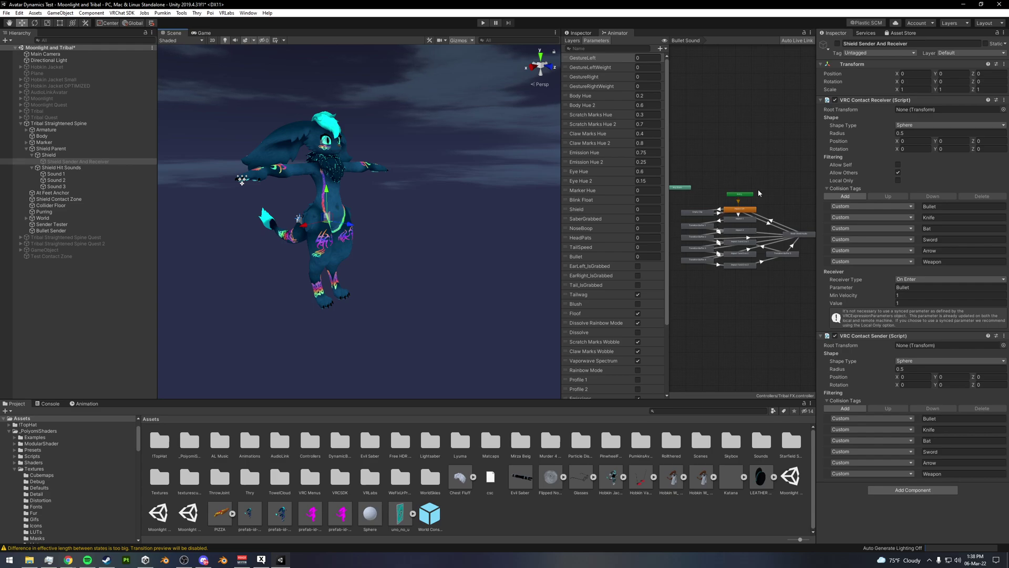
Step: On the Shield layer, inspect the Force Field to Empty Clip and Force Field Off Buffer to Force Field transitions
left_click(574, 42)
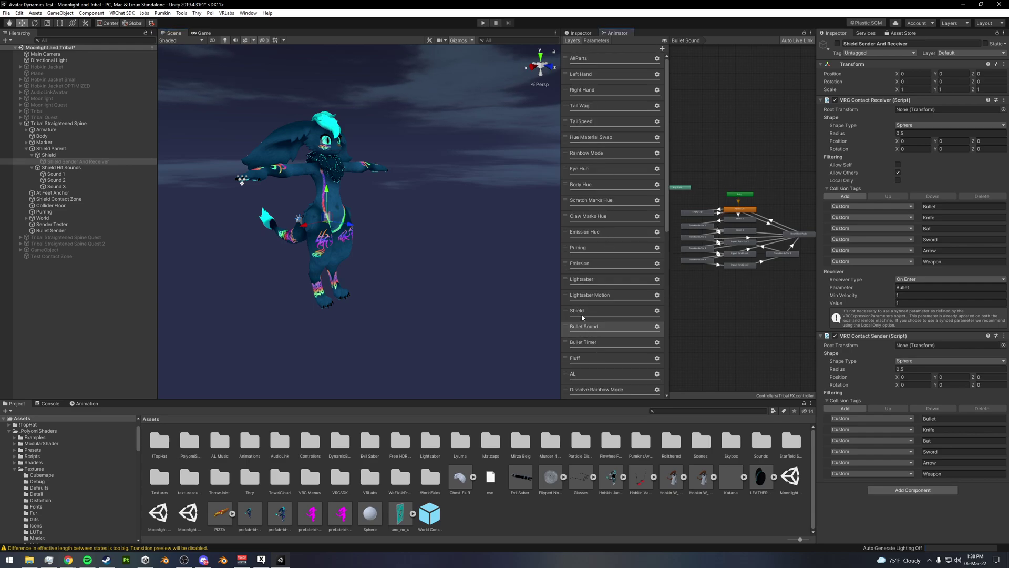
left_click(582, 315)
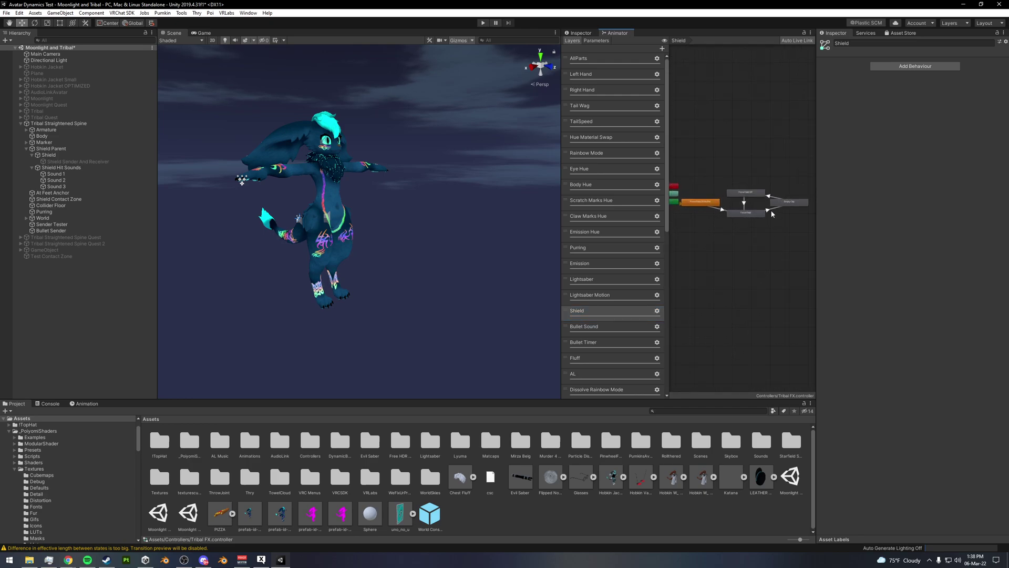
left_click(769, 211)
scroll(736, 215, "up", 3)
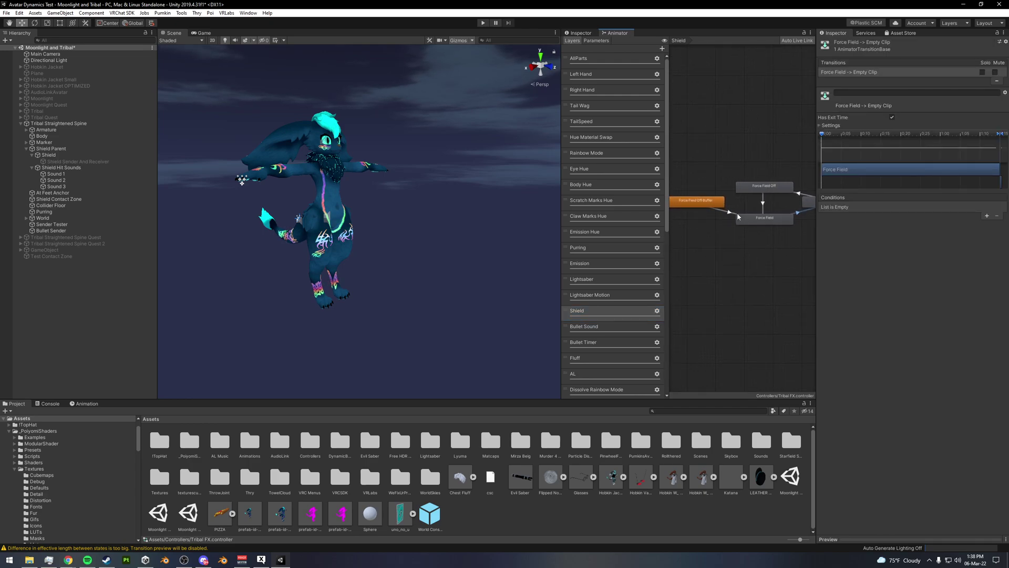
left_click(738, 211)
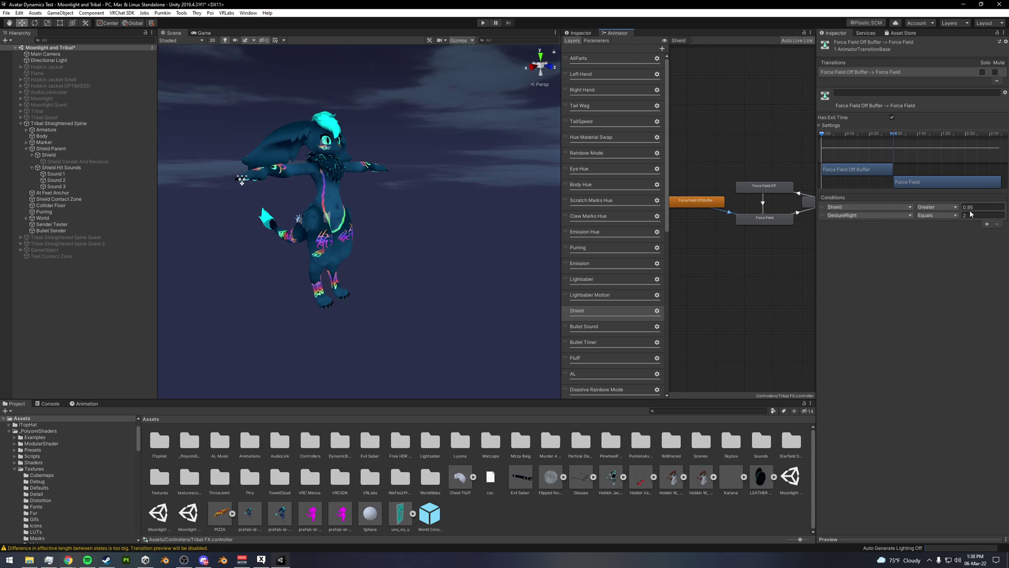
Step: Check the Force Field and Empty Clip states and their transition, then show the Bullet Sound layer
left_click_drag(435, 189, 362, 150, "alt")
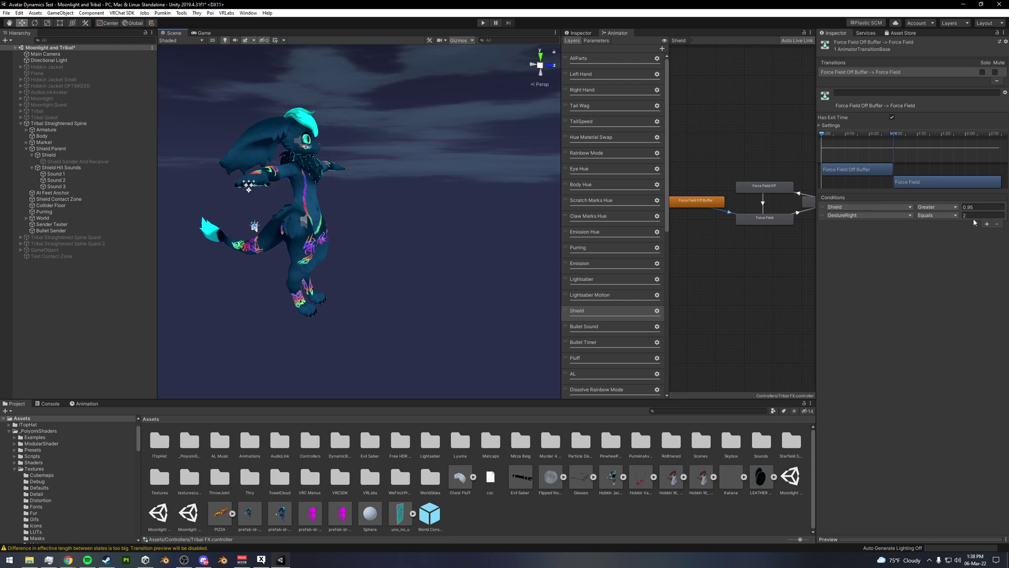
left_click(769, 226)
middle_click_drag(769, 226, 737, 231)
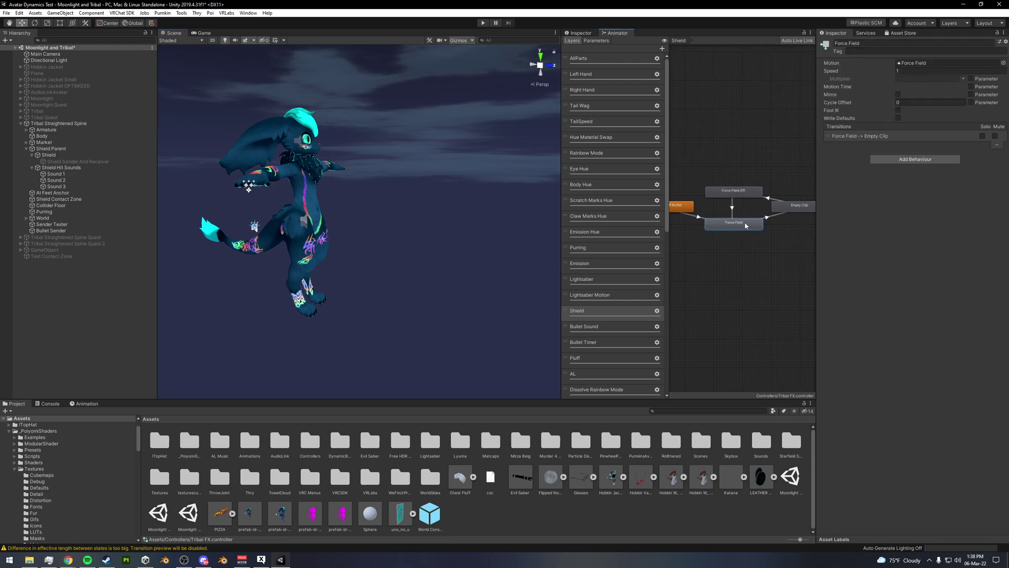
left_click(769, 214)
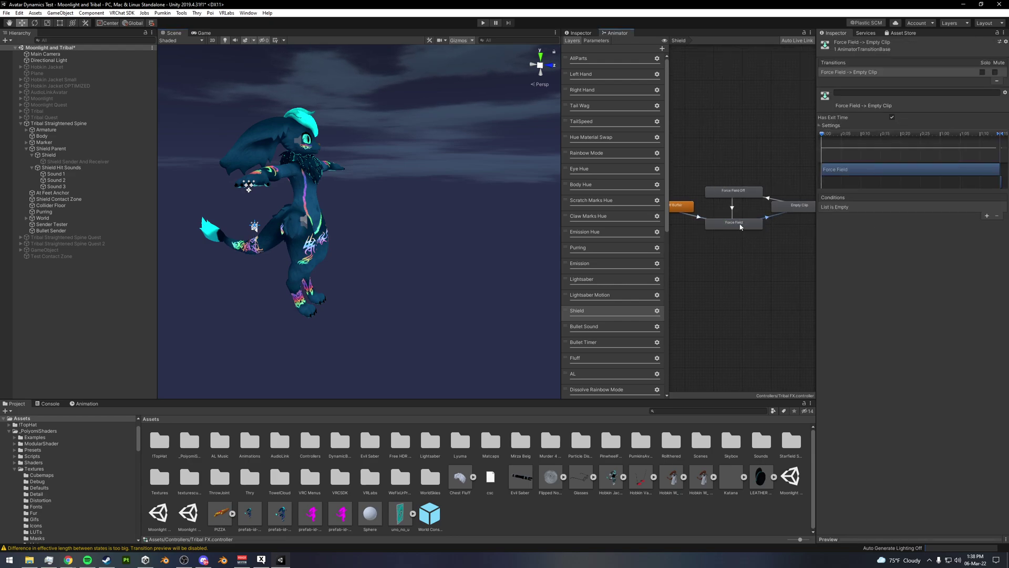
middle_click_drag(781, 214, 768, 223)
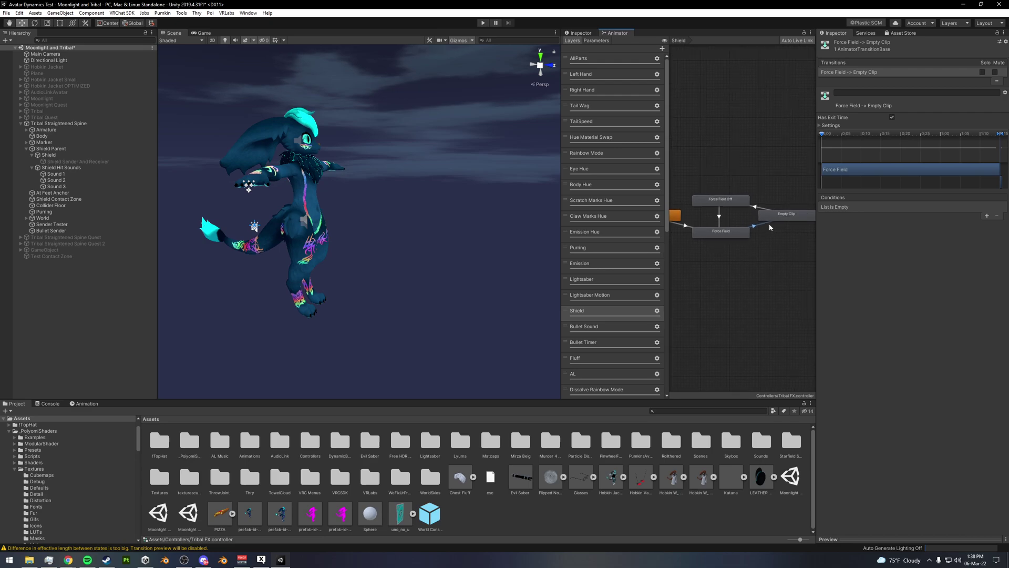
left_click(787, 216)
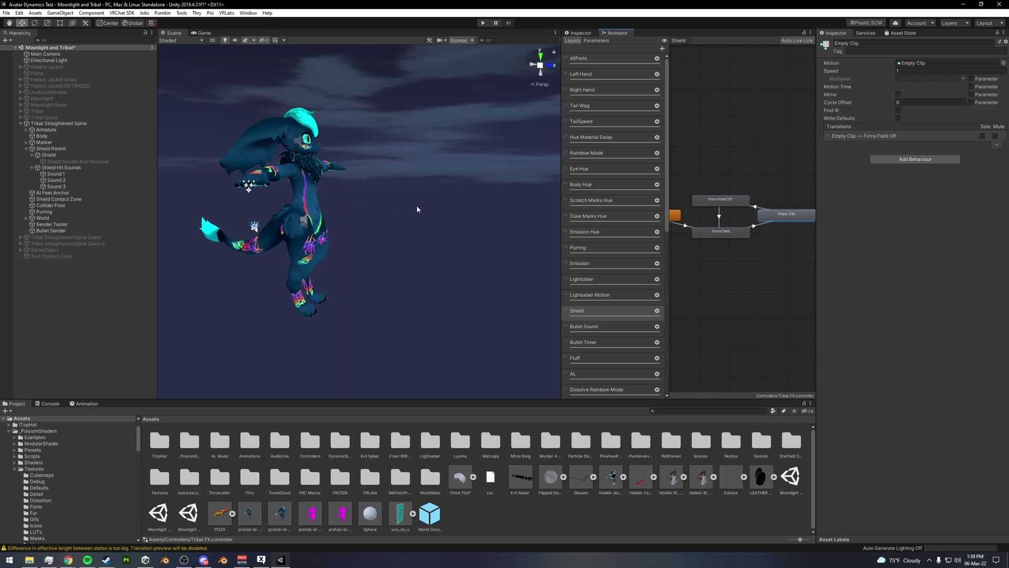
left_click(596, 330)
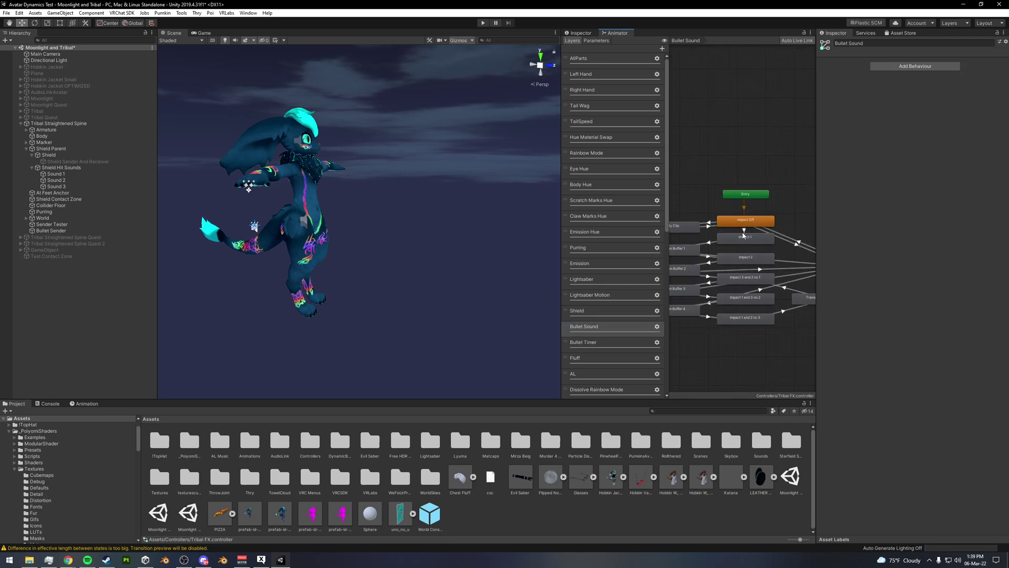
Step: Return to the Shield layer and inspect the Empty Clip to Force Field Off transition and Force Field Off state
middle_click_drag(743, 235, 754, 237)
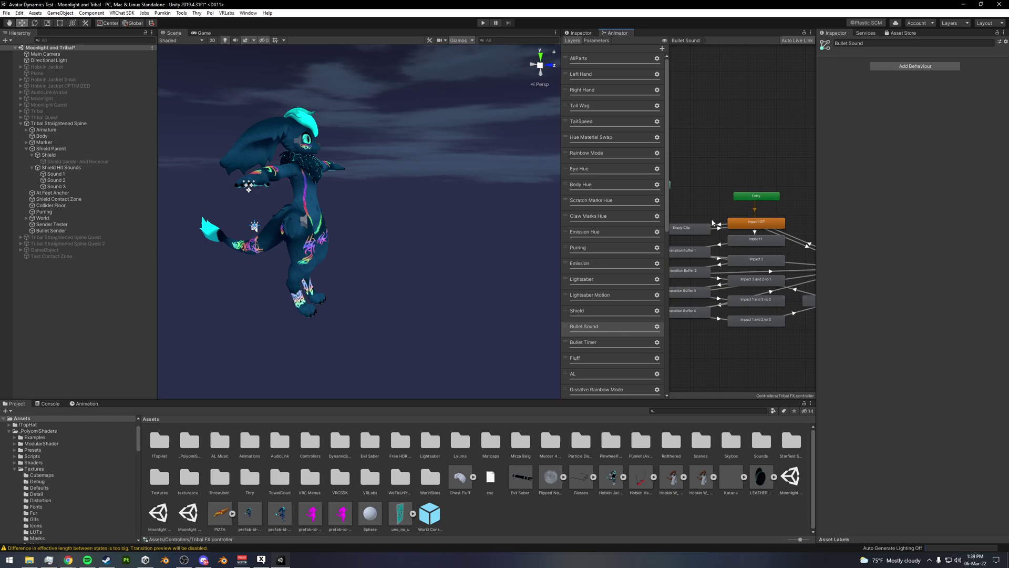
left_click(605, 310)
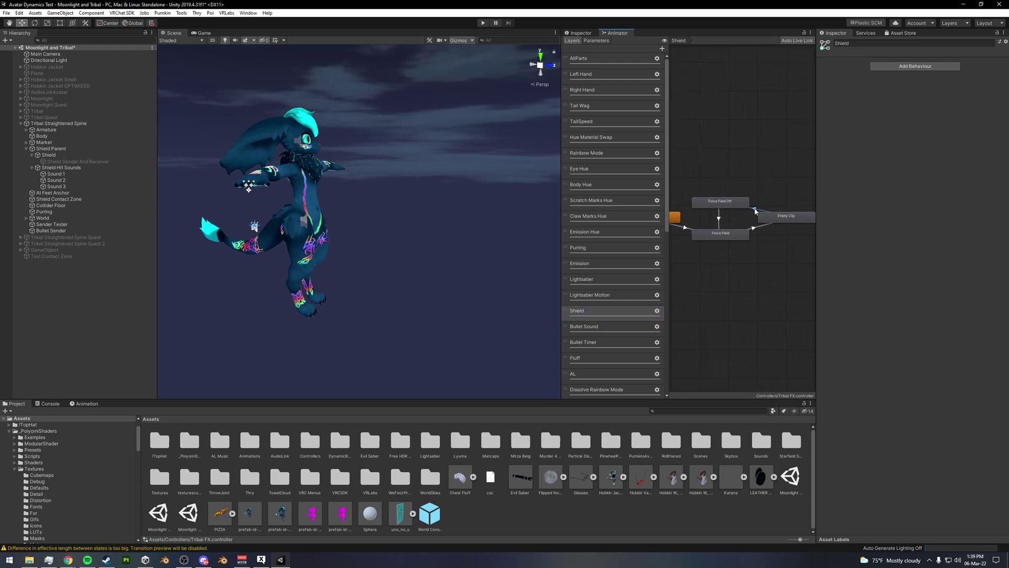
left_click(755, 210)
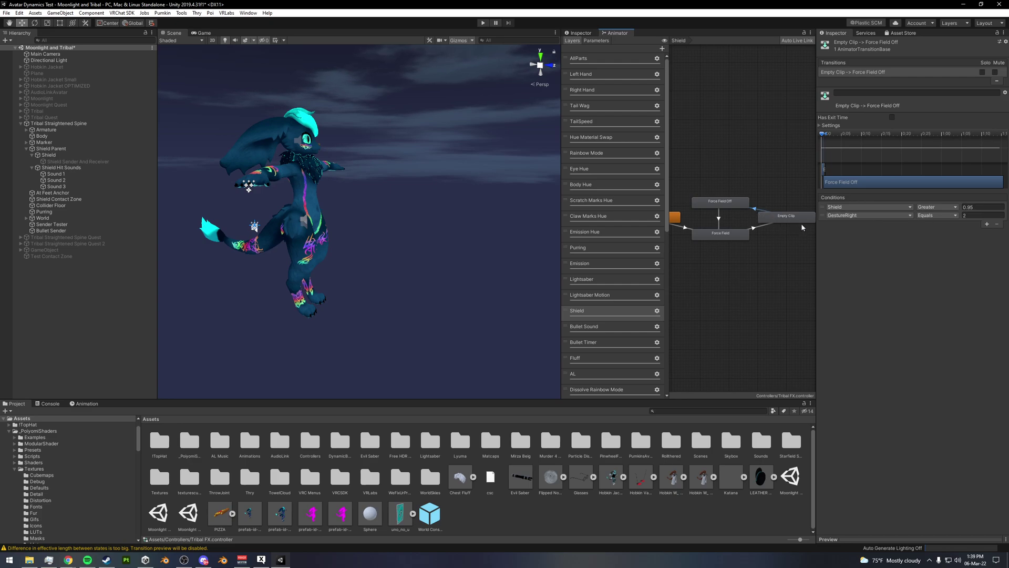
left_click(730, 206)
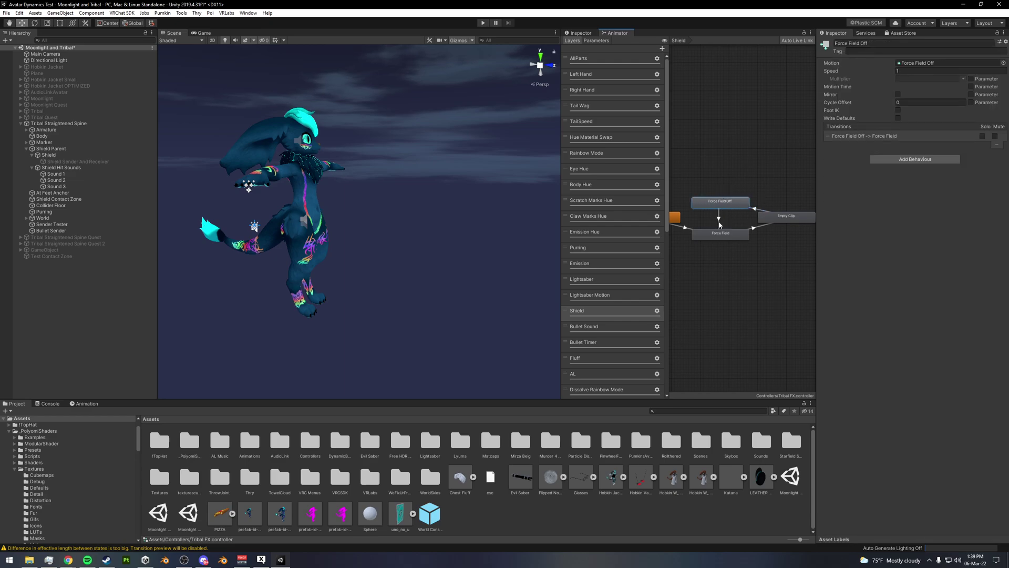
Step: Check the Force Field Off to Force Field transition and the Empty Clip state, then face the avatar front-on
middle_click_drag(735, 204, 753, 201)
left_click(737, 213)
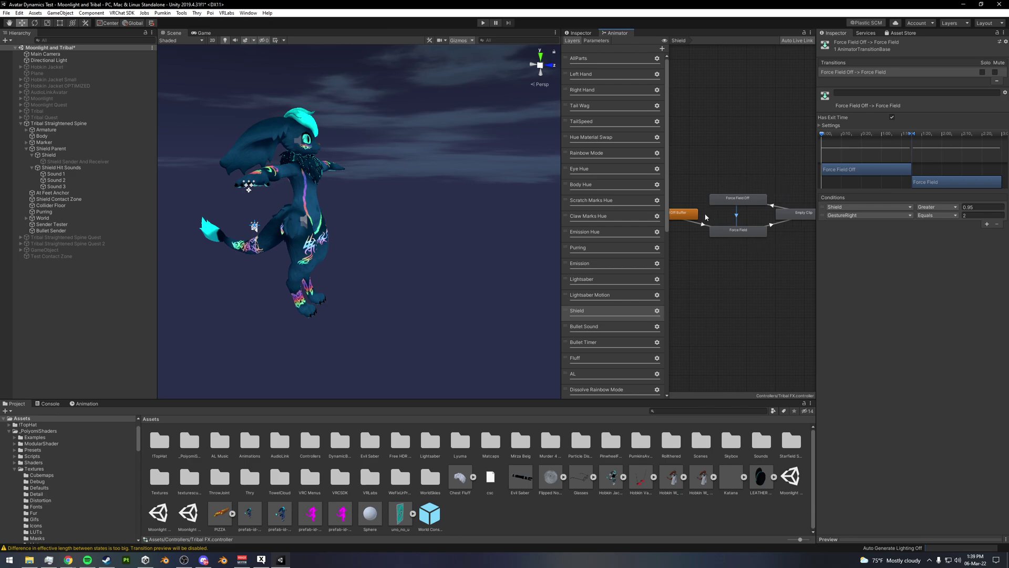
left_click(721, 194)
scroll(735, 182, "down", 1)
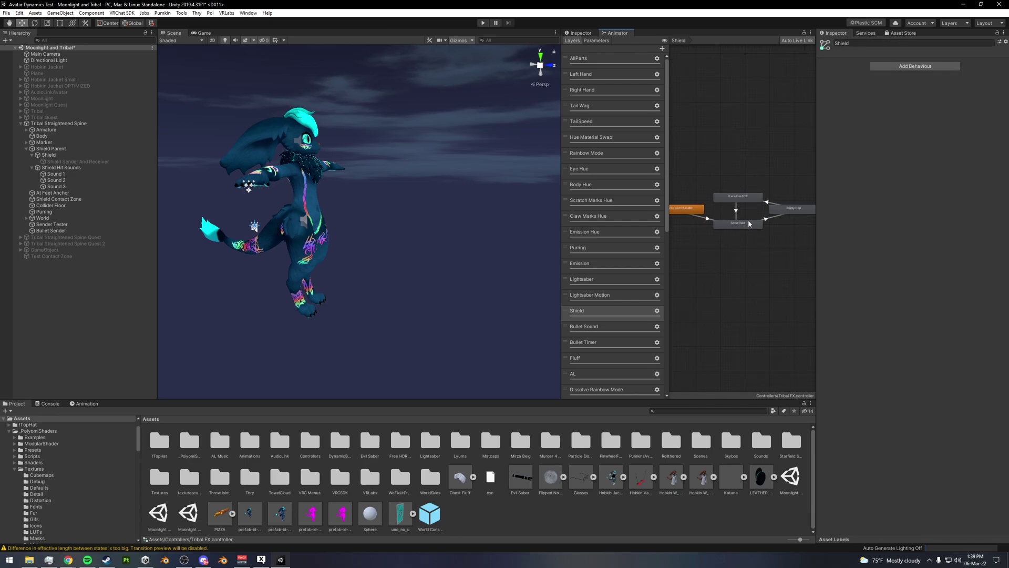
left_click(789, 210)
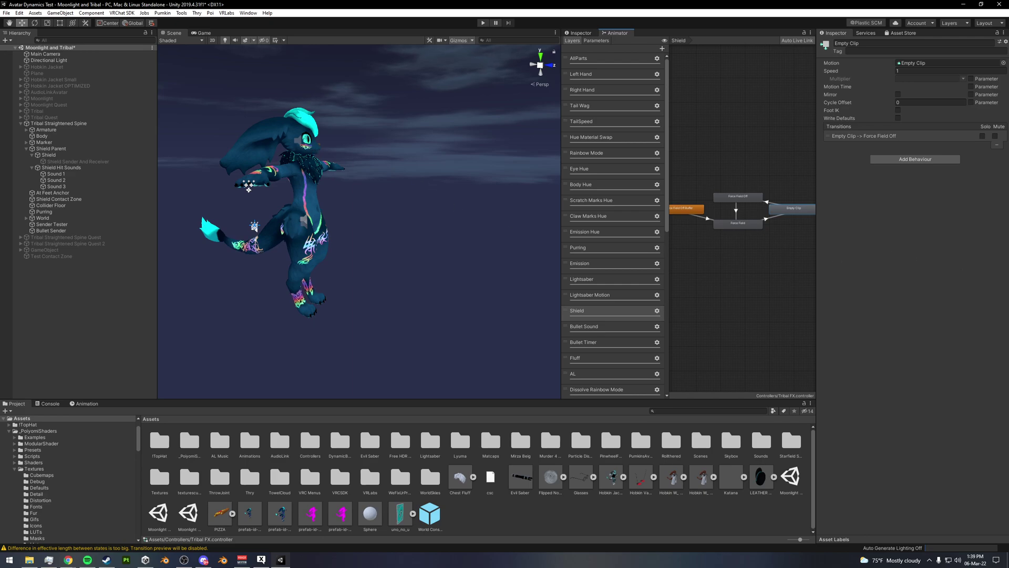
left_click_drag(294, 216, 367, 215, "alt")
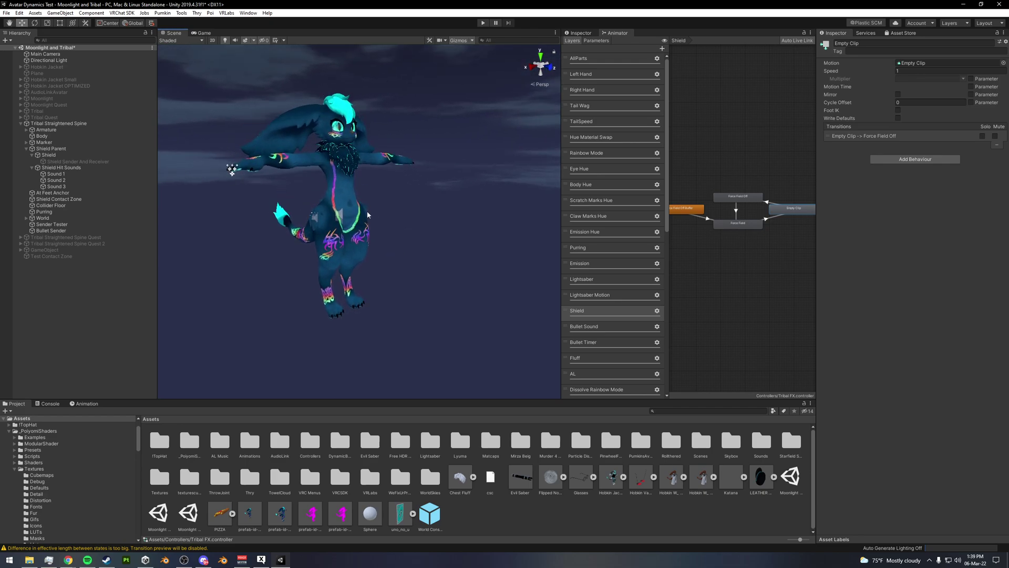